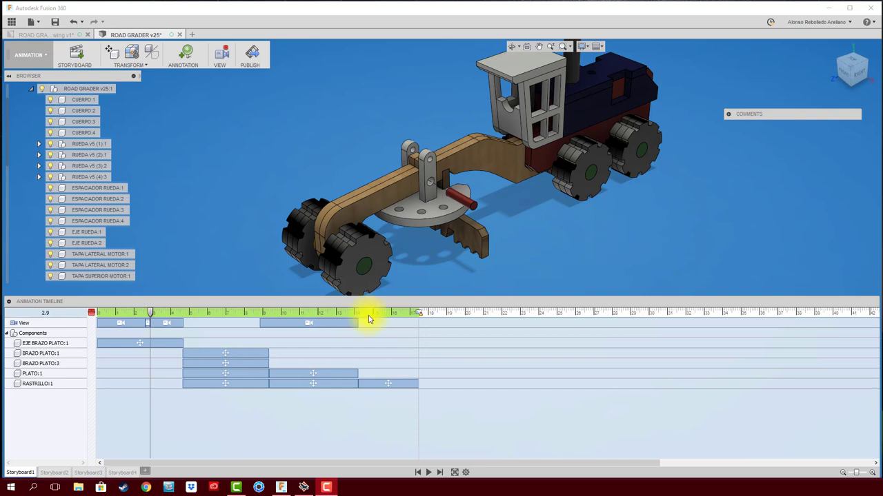
- Preview the storyboard animations, ending on Storyboard1's grader-blade animation
left_click(55, 473)
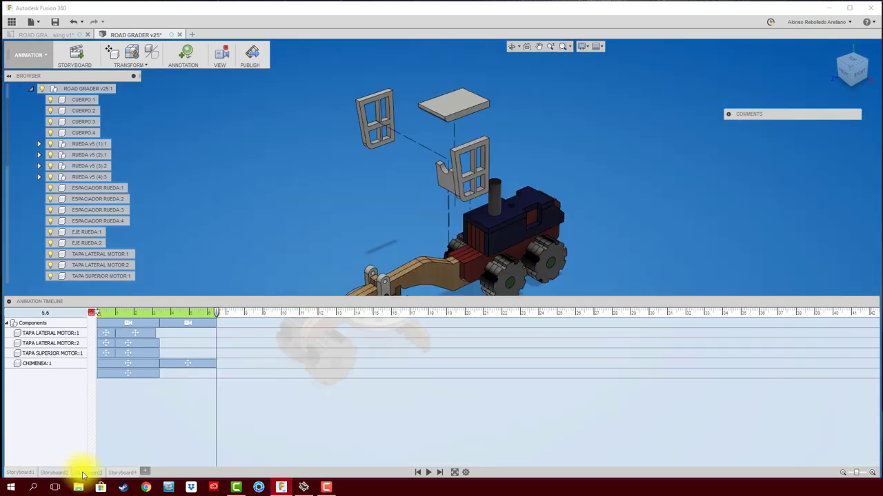
left_click(83, 473)
left_click(55, 473)
left_click(20, 473)
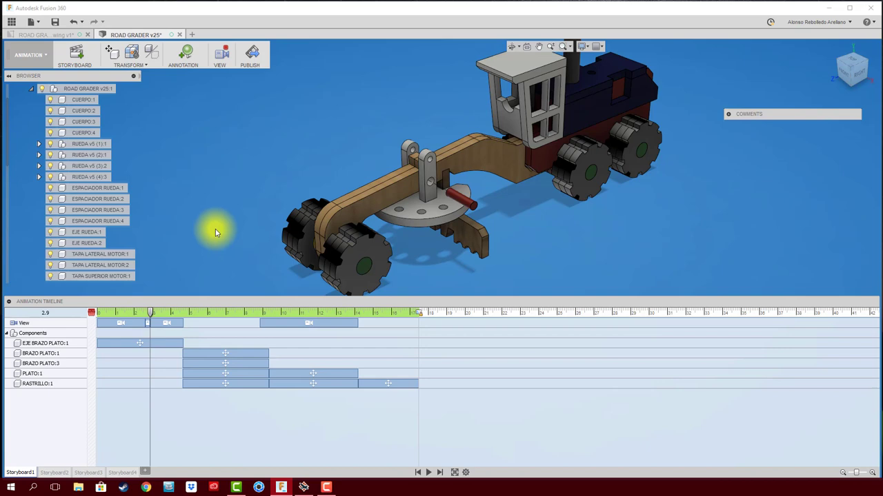
- Start a new road grader drawing with ISO standard, mm units and an A3 (420×297 mm) sheet
left_click(31, 21)
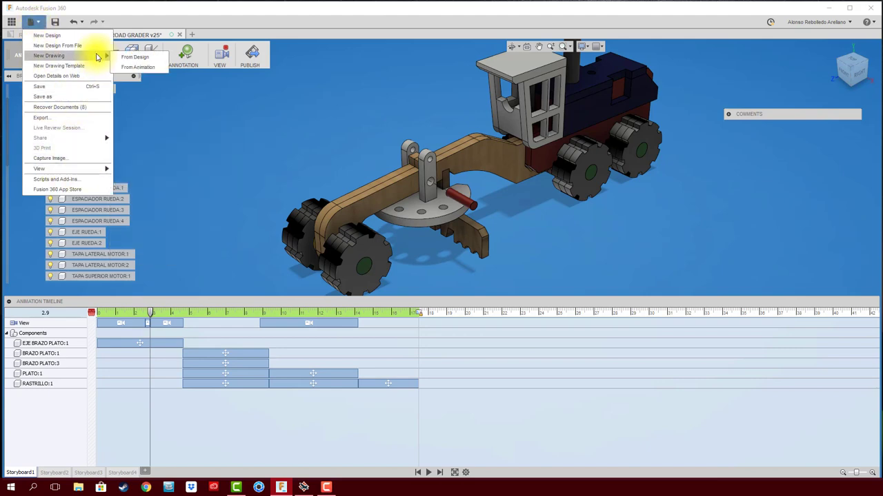
mouse_move(49, 55)
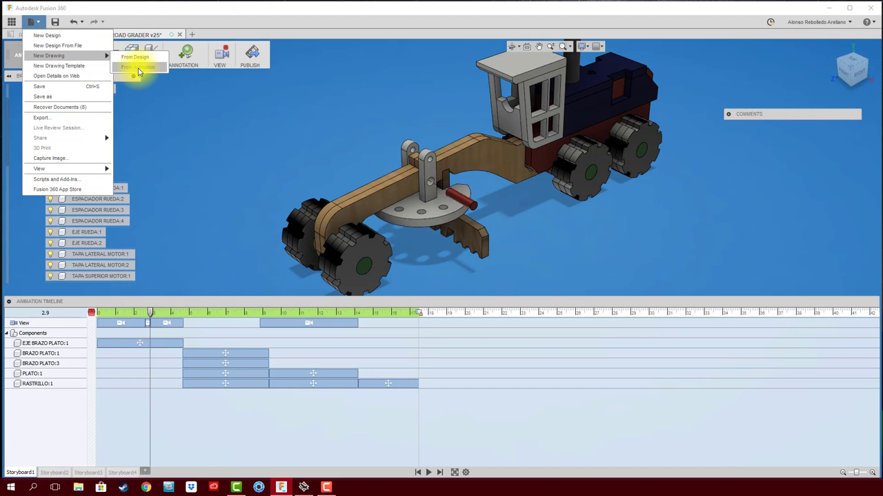
left_click(142, 61)
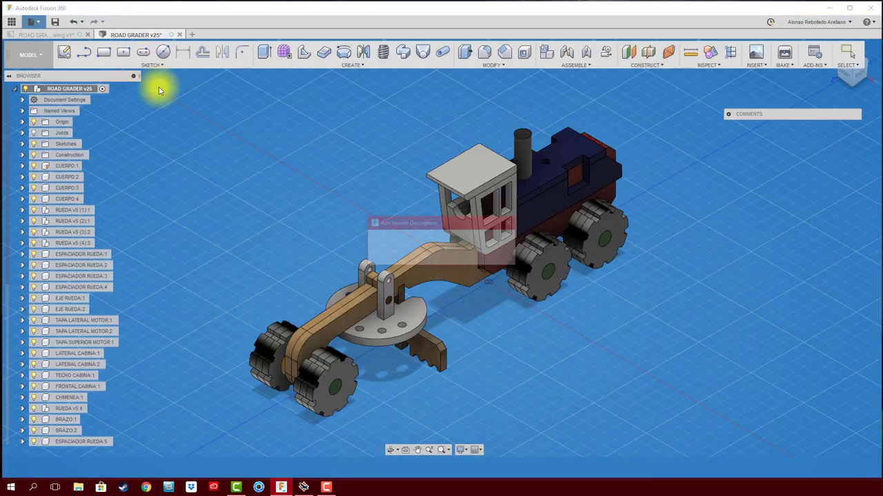
left_click(449, 256)
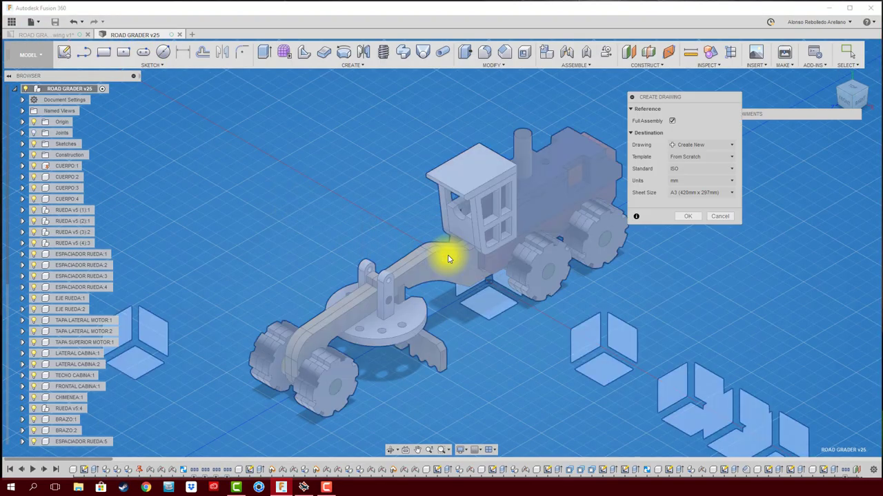
left_click(732, 193)
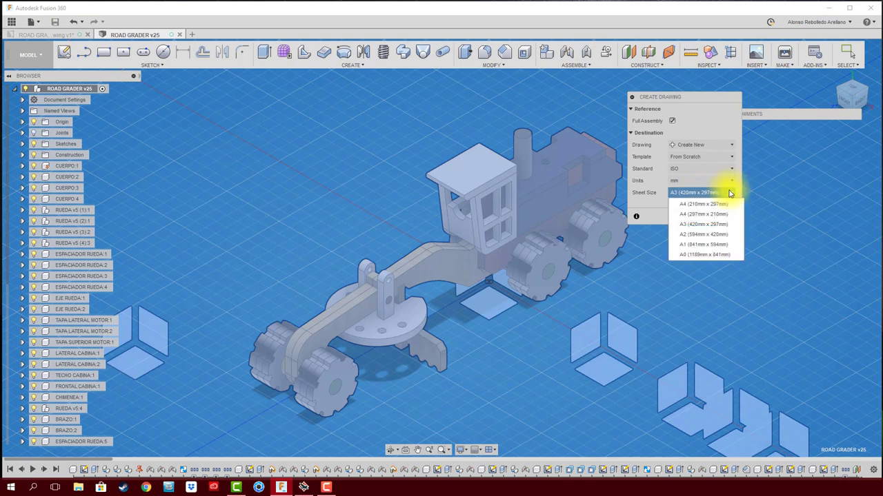
left_click(697, 227)
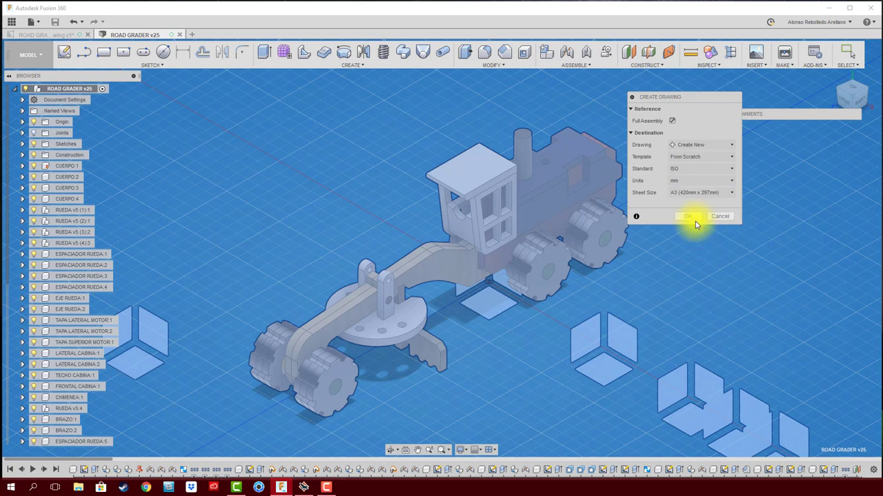
- Create the drawing and place a Storyboard1 exploded base view at 2:1 scale
left_click(689, 217)
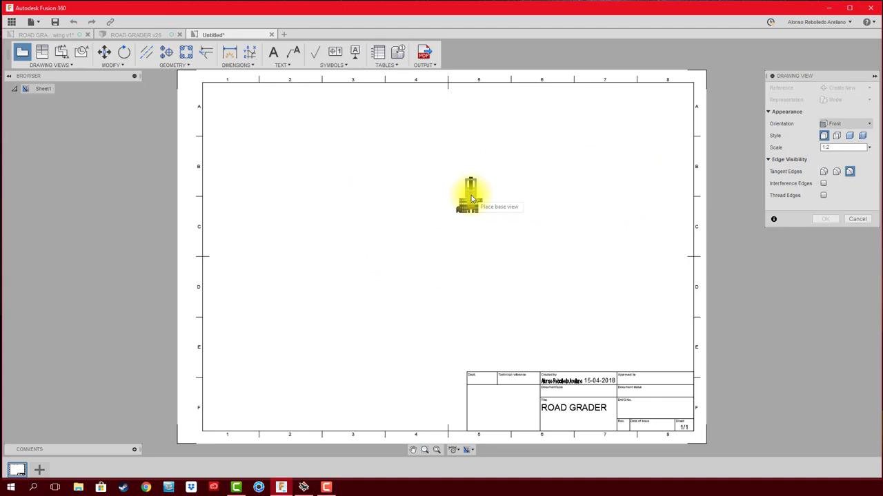
left_click(857, 219)
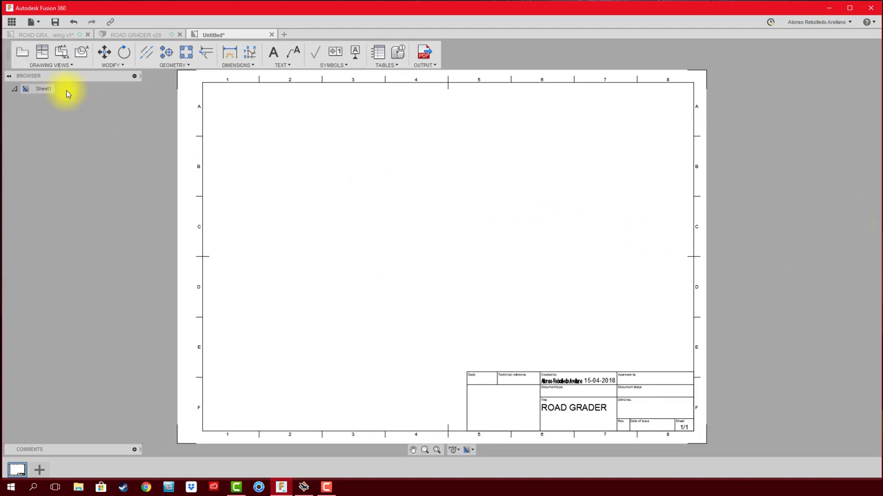
left_click(21, 51)
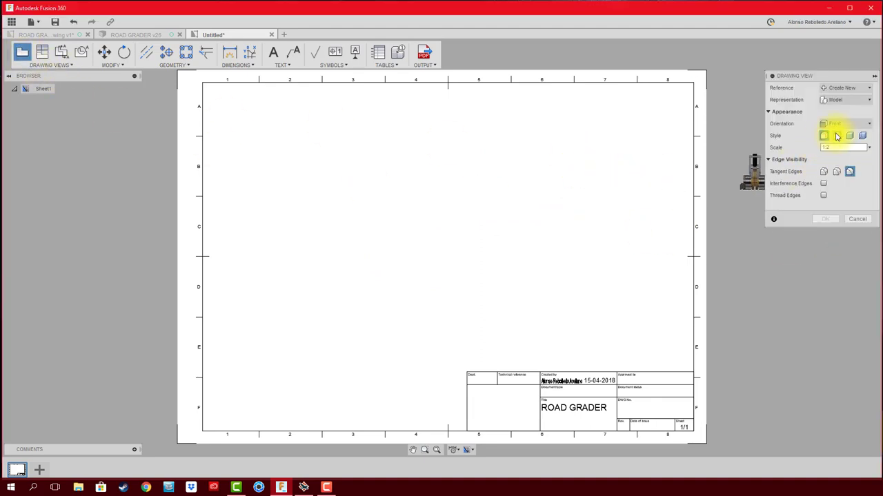
left_click(847, 100)
left_click(837, 113)
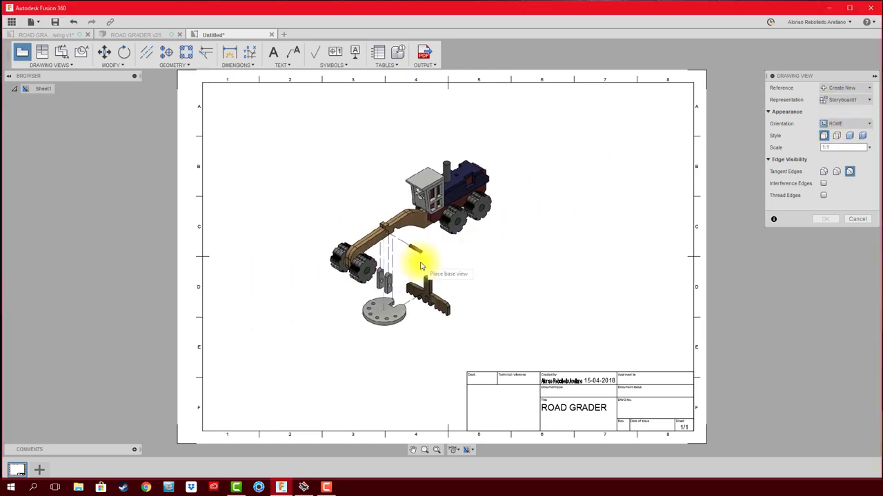
left_click(869, 148)
left_click(826, 171)
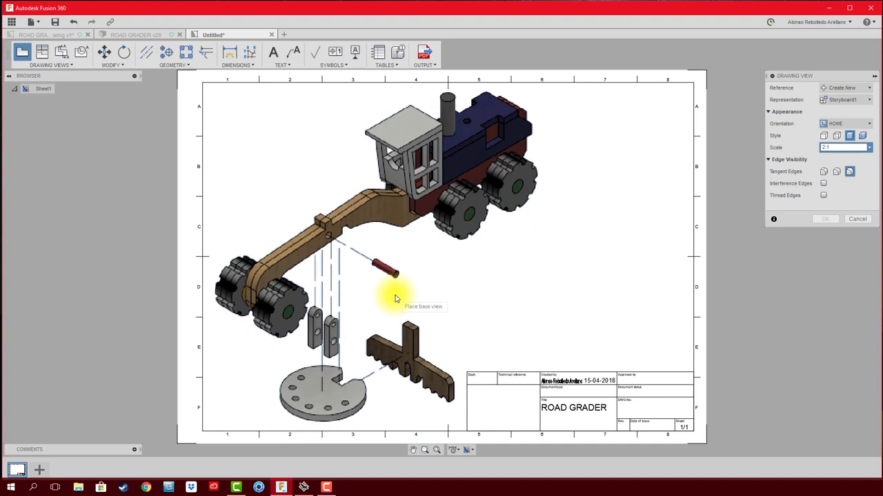
left_click(395, 298)
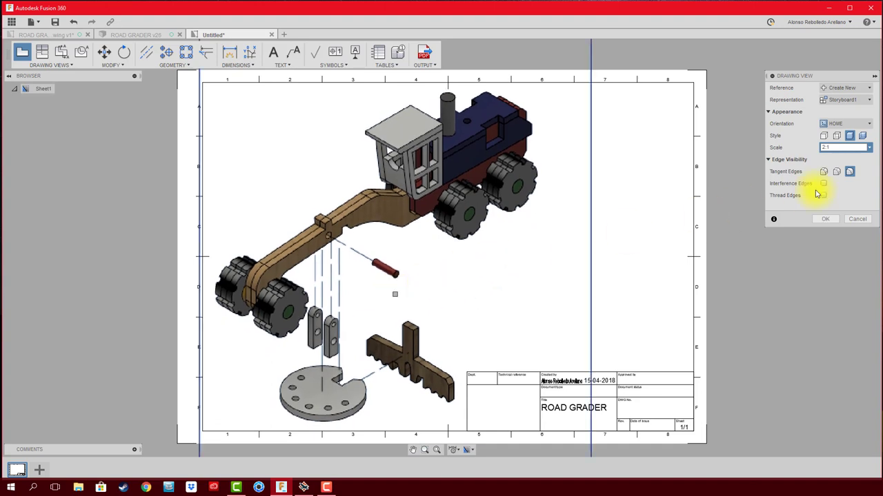
left_click(822, 221)
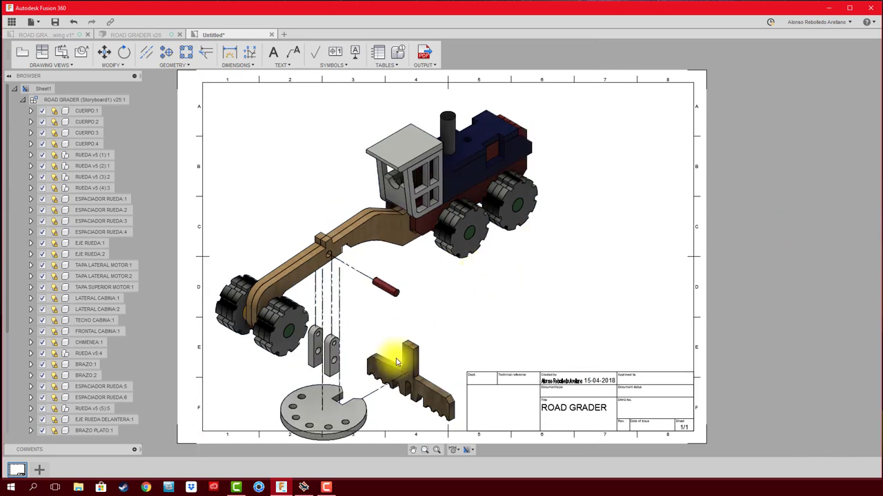
- Move the exploded grader view higher on the sheet
left_click(394, 325)
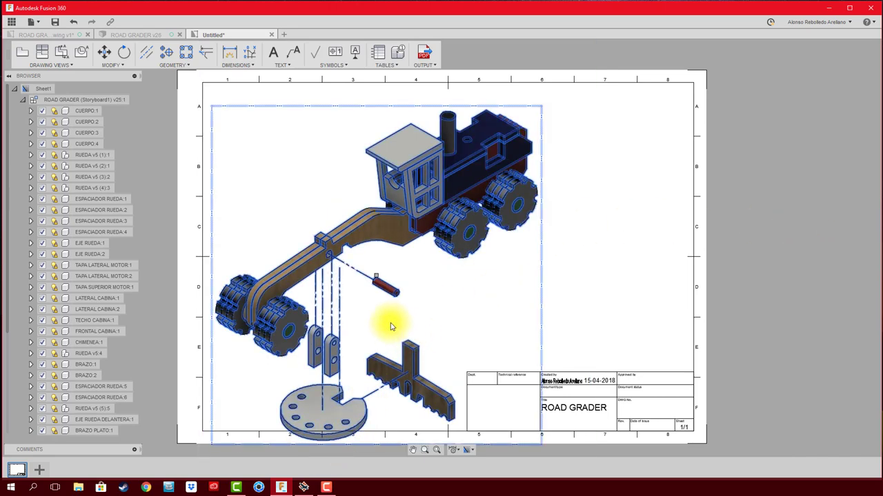
left_click_drag(384, 271, 377, 266)
left_click(376, 266)
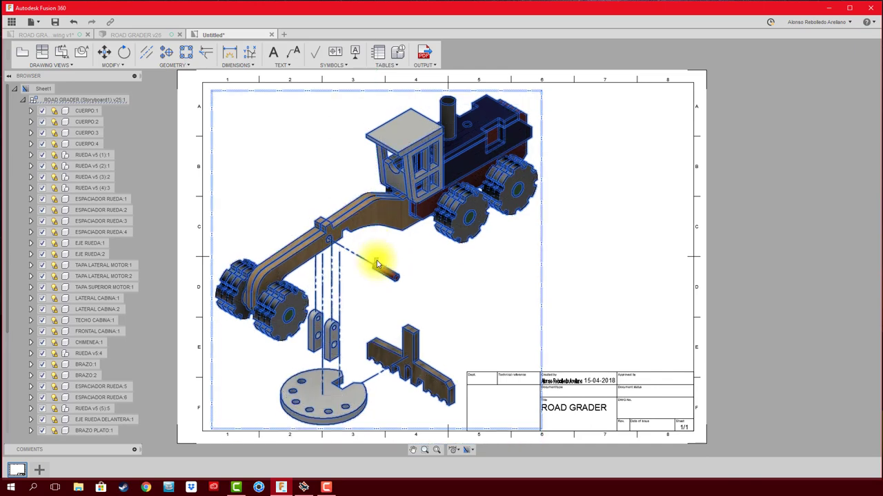
left_click(626, 314)
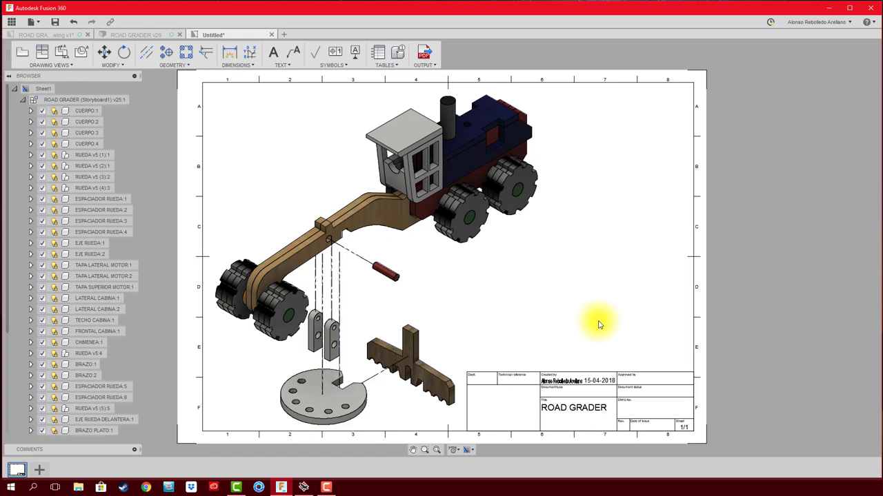
- Change the sheet size to A2 and re-centre the exploded view
left_click(453, 450)
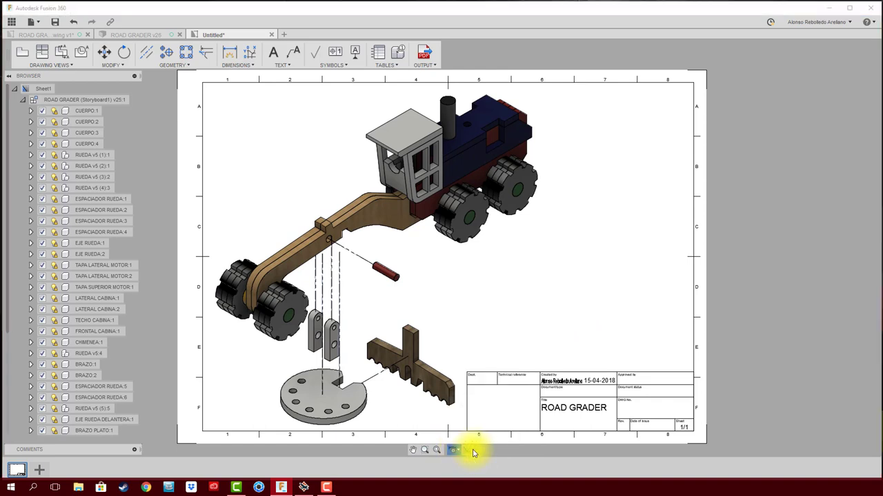
left_click(467, 450)
mouse_move(485, 438)
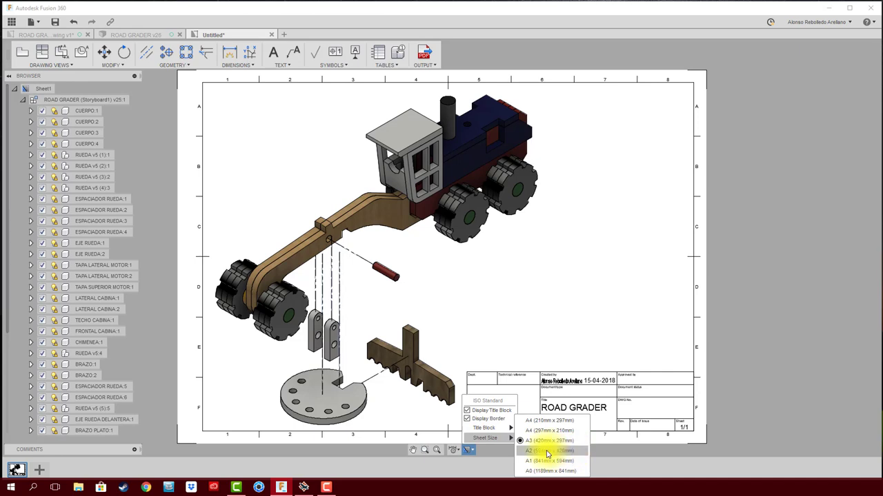
left_click(533, 452)
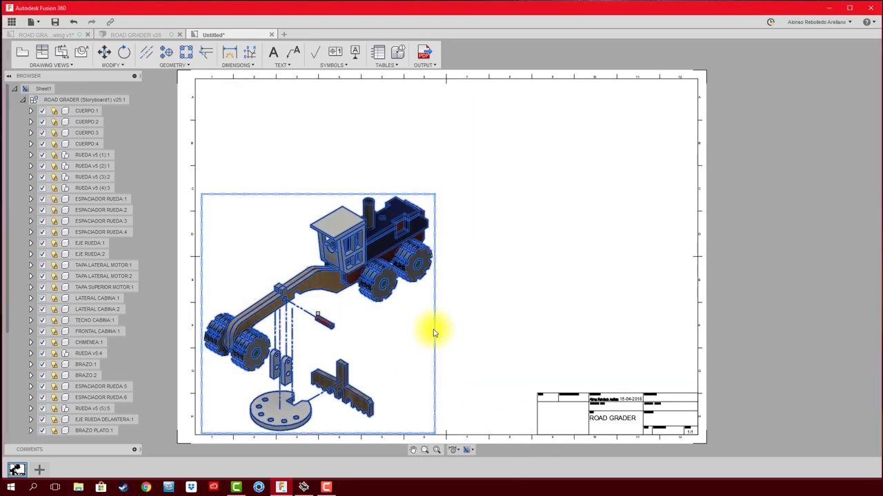
left_click(399, 250)
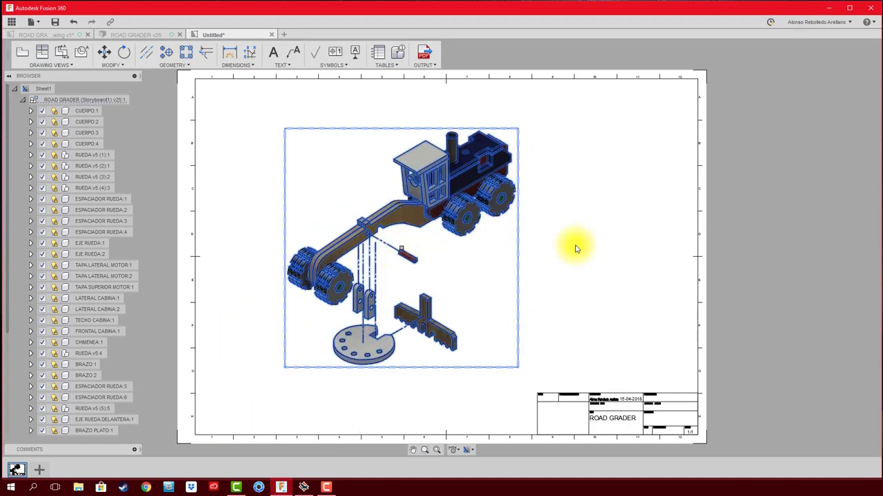
- Insert a parts list above the title block and shift the exploded view left
left_click(377, 52)
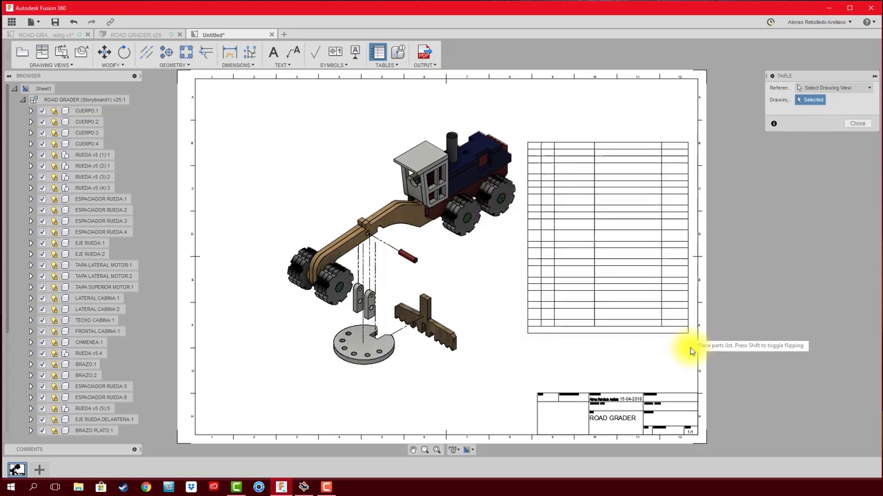
left_click(694, 394)
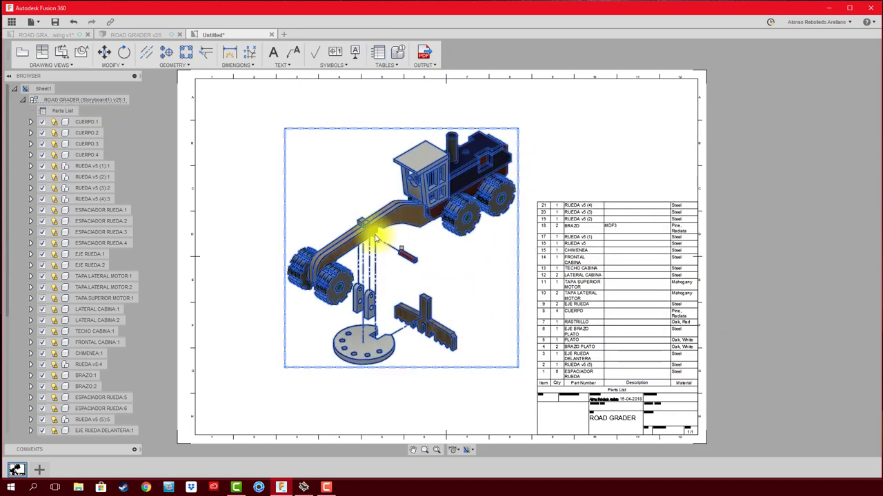
left_click_drag(402, 252, 371, 252)
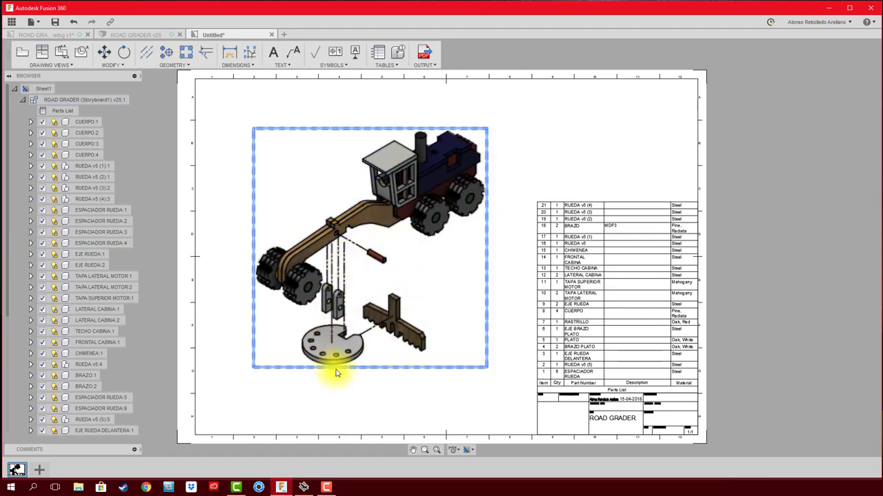
scroll(331, 373, "up", 2)
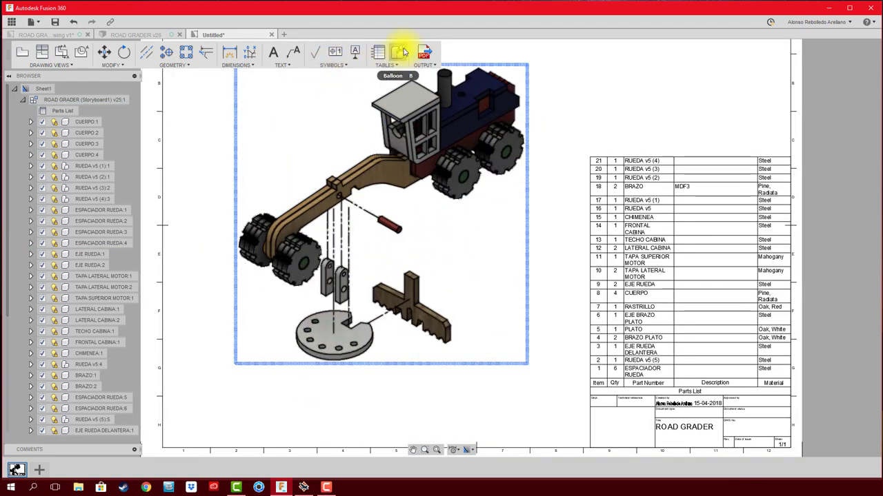
- Add balloons 7, 5, 6 and 4 to the rake, round plate, red pin and bracket
left_click(398, 52)
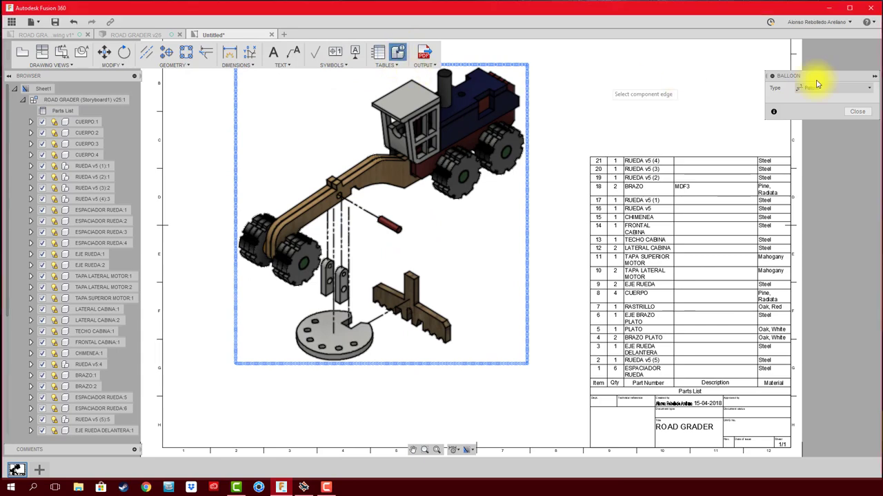
left_click(442, 340)
left_click(469, 365)
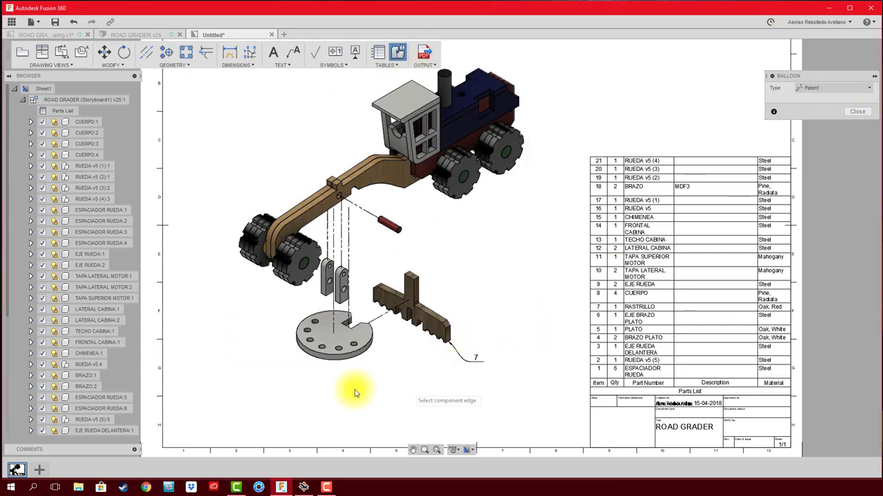
left_click(334, 338)
left_click(364, 382)
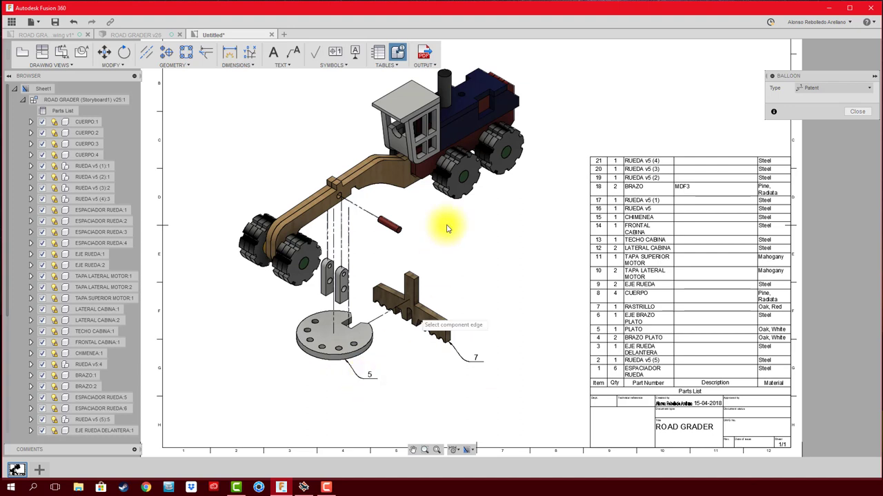
left_click(400, 228)
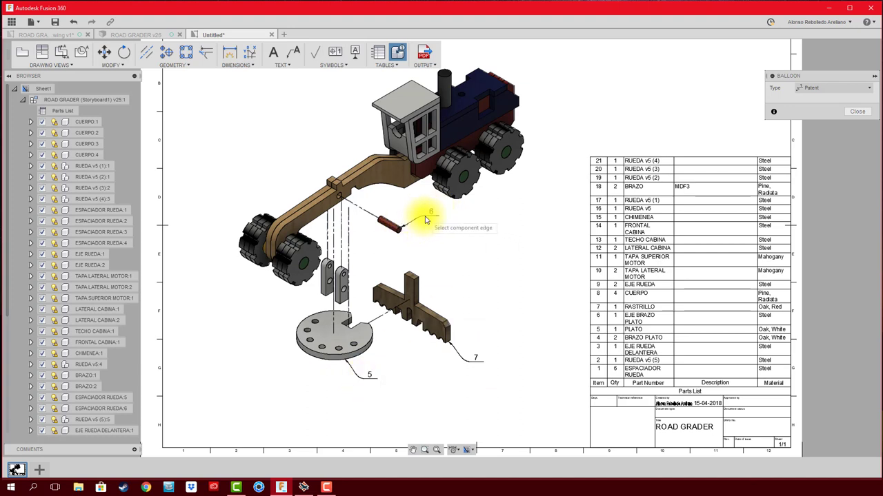
left_click(425, 219)
left_click(348, 267)
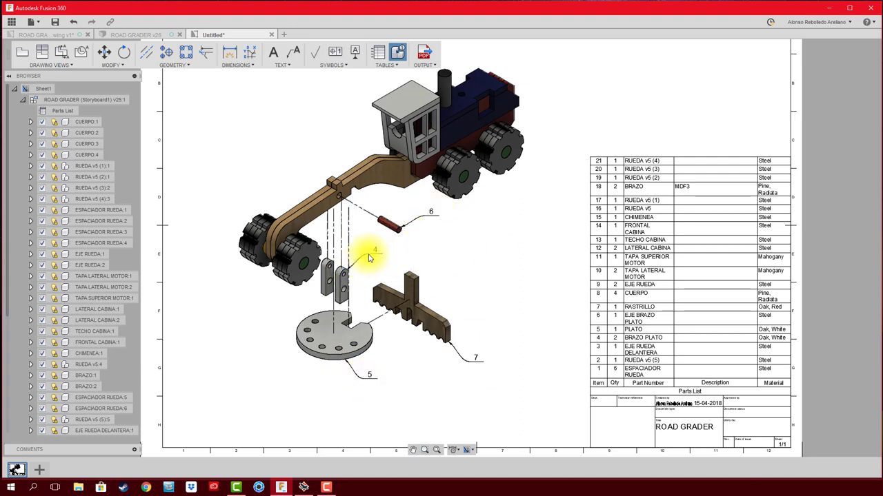
left_click(370, 253)
left_click(324, 286)
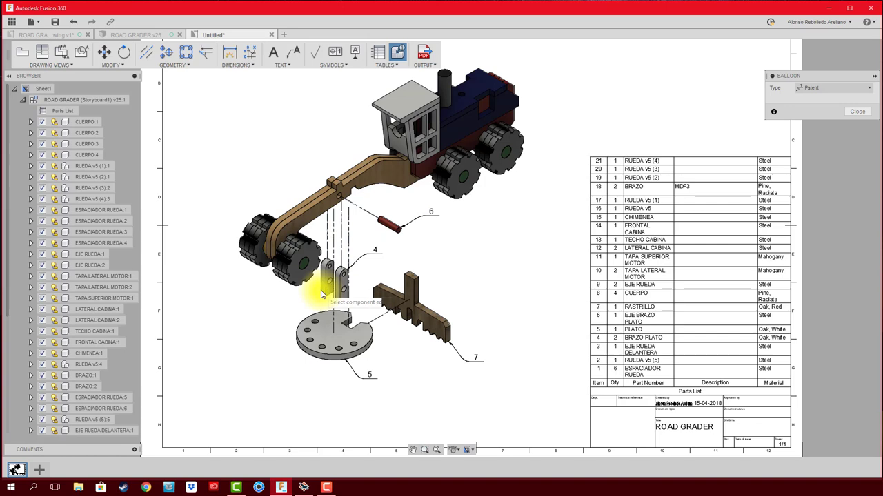
left_click(283, 315)
- Add a new blank Sheet2 to the drawing
scroll(527, 271, "down", 2)
scroll(527, 271, "down", 2)
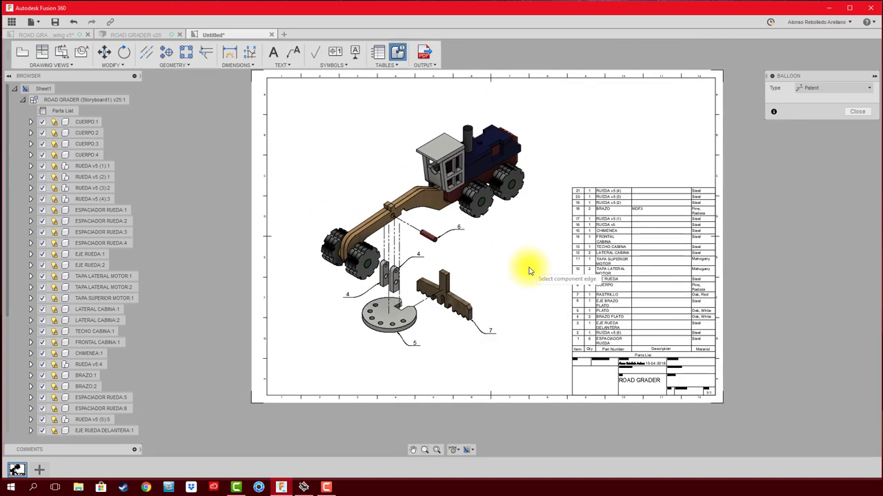
scroll(527, 271, "down", 1)
scroll(526, 270, "down", 2)
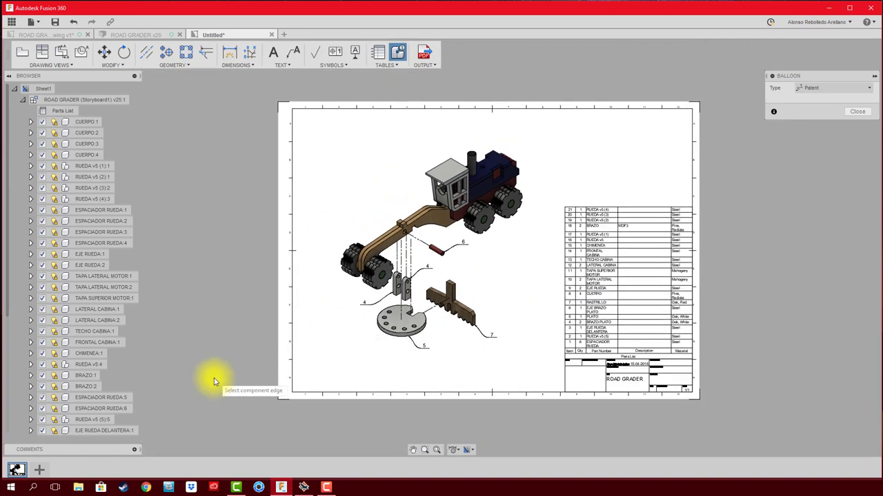
left_click(39, 470)
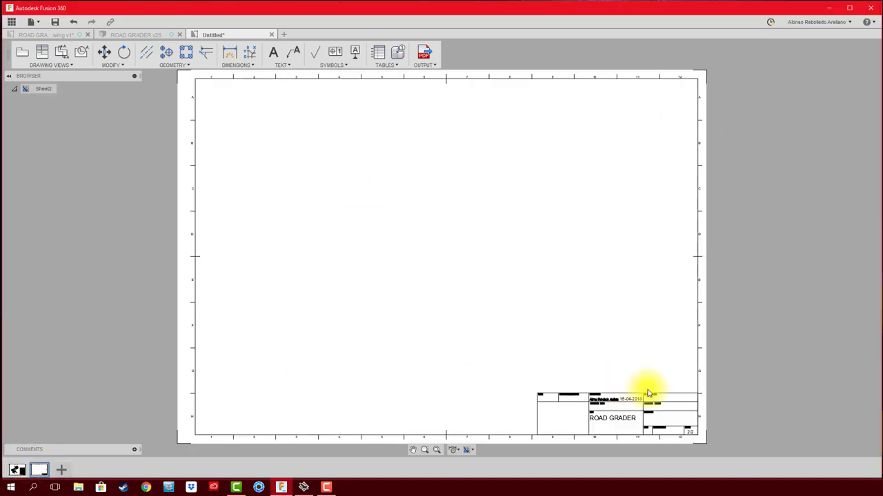
- Place a shaded exploded base view using the Storyboard2 representation on Sheet2
left_click(21, 53)
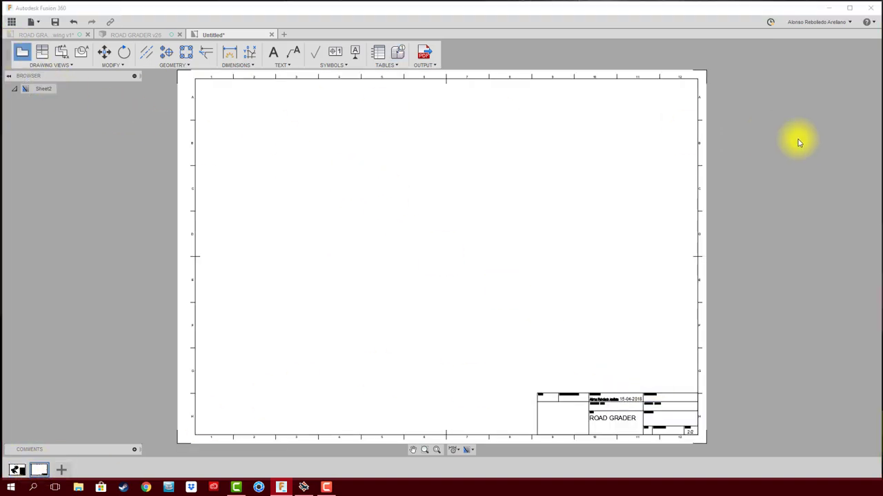
left_click(867, 100)
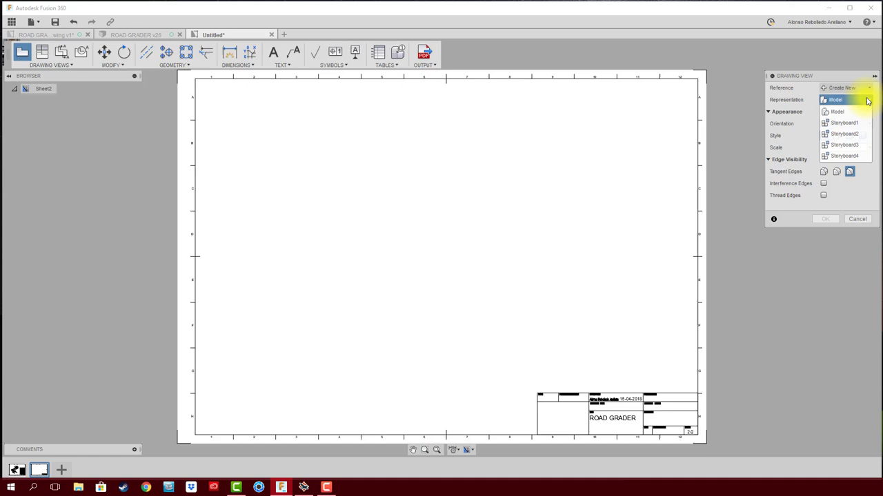
left_click(844, 134)
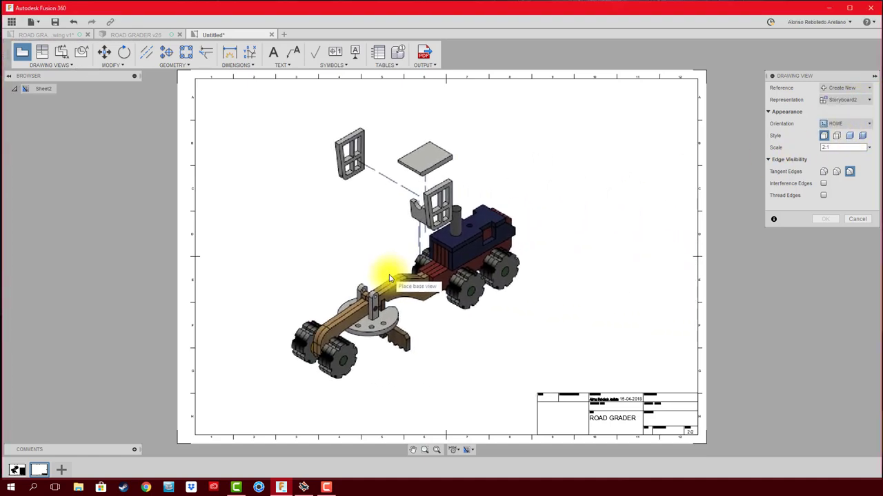
left_click(385, 277)
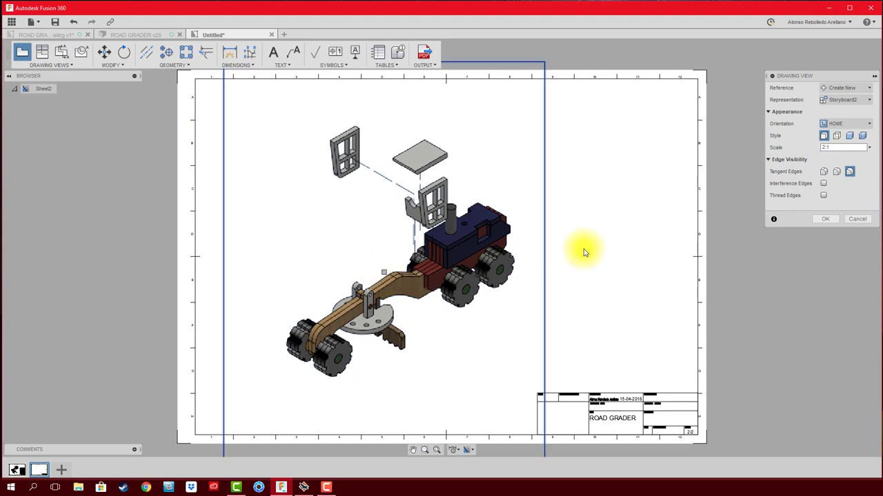
left_click(849, 135)
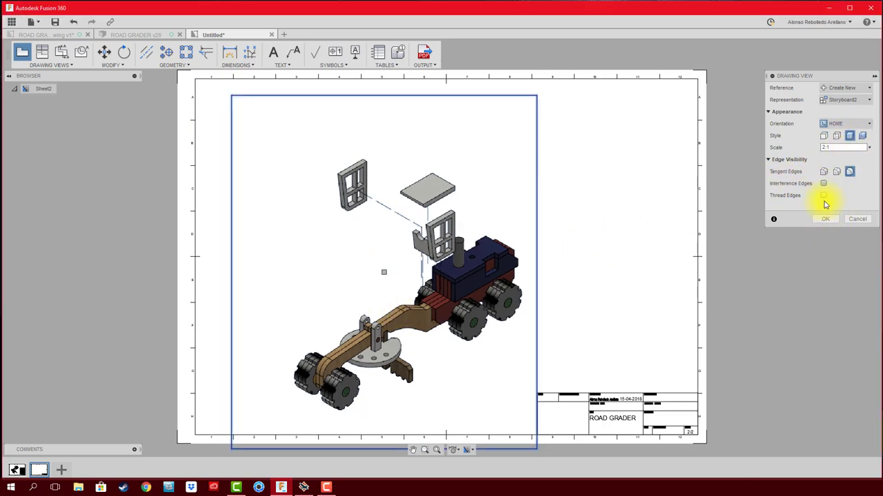
left_click(826, 220)
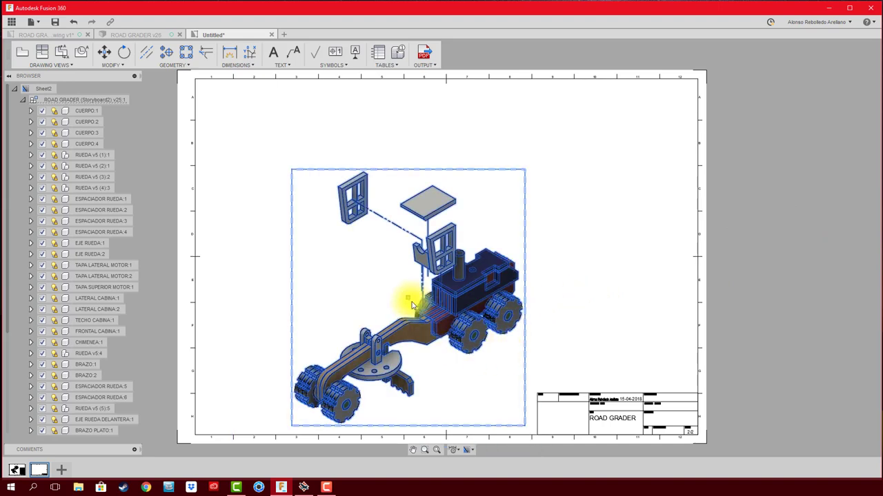
- Add a parts list above Sheet2's title block and reposition the exploded view beside it
left_click_drag(409, 301, 398, 266)
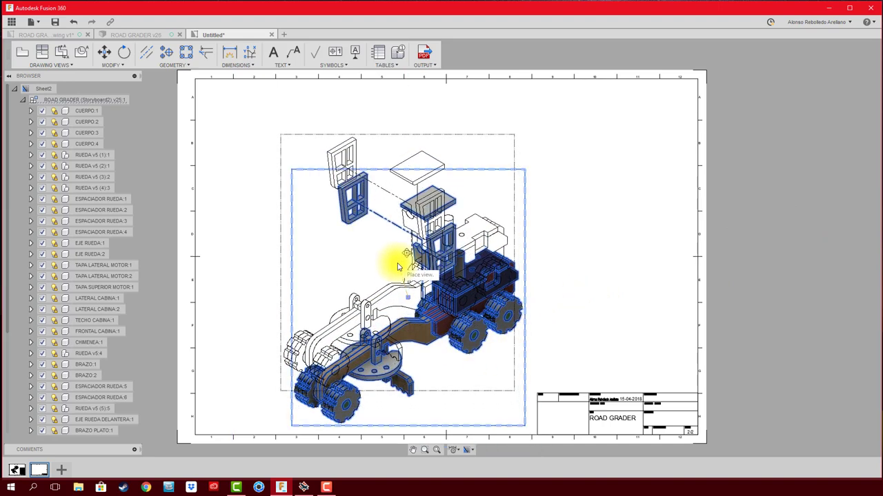
left_click(378, 51)
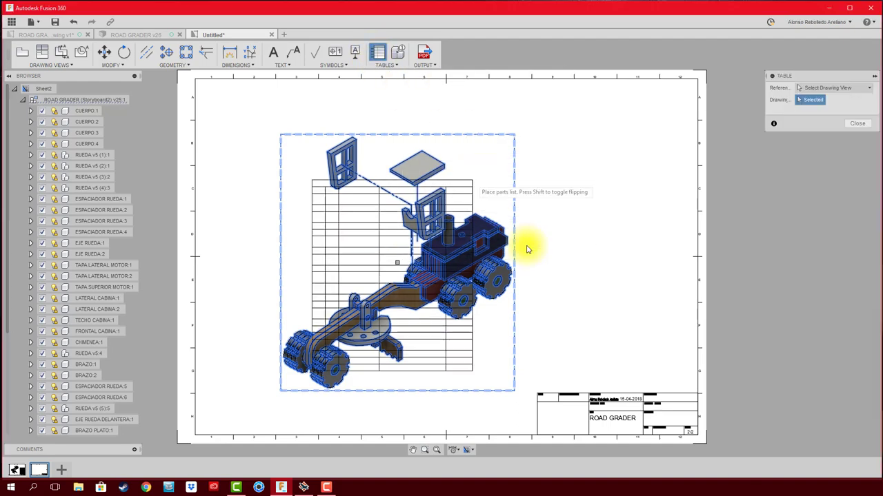
left_click(694, 393)
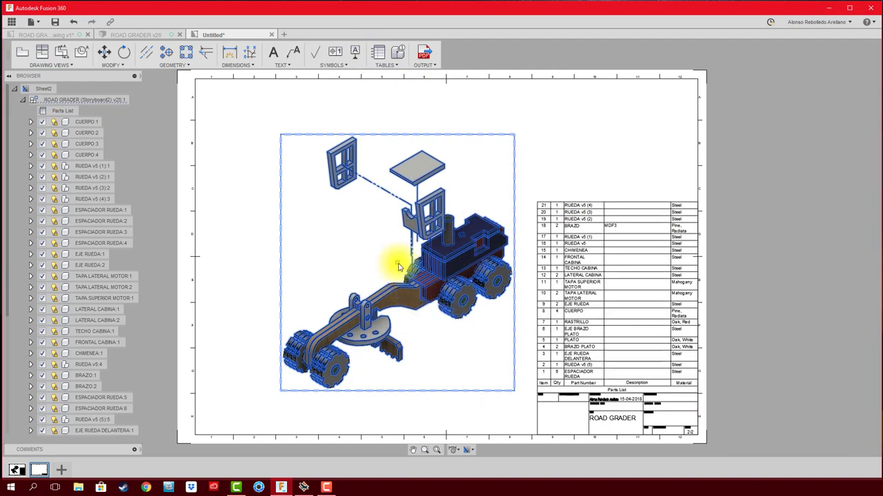
left_click_drag(398, 267, 387, 259)
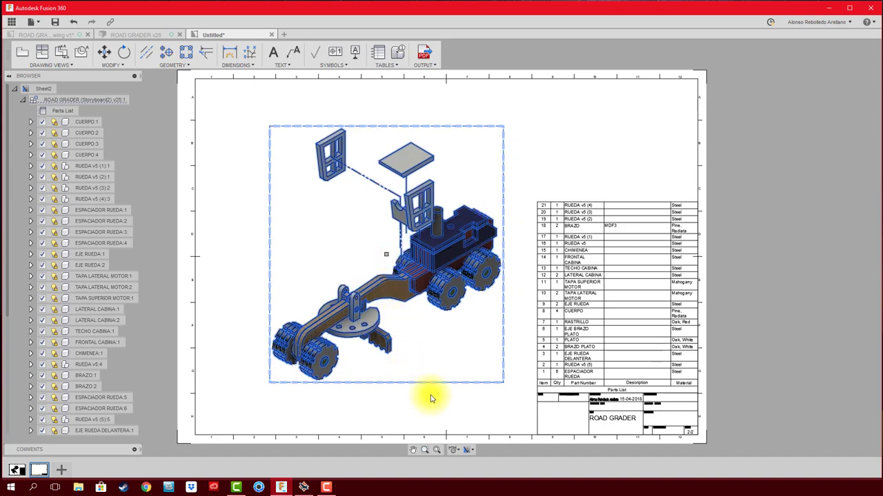
scroll(404, 156, "up", 2)
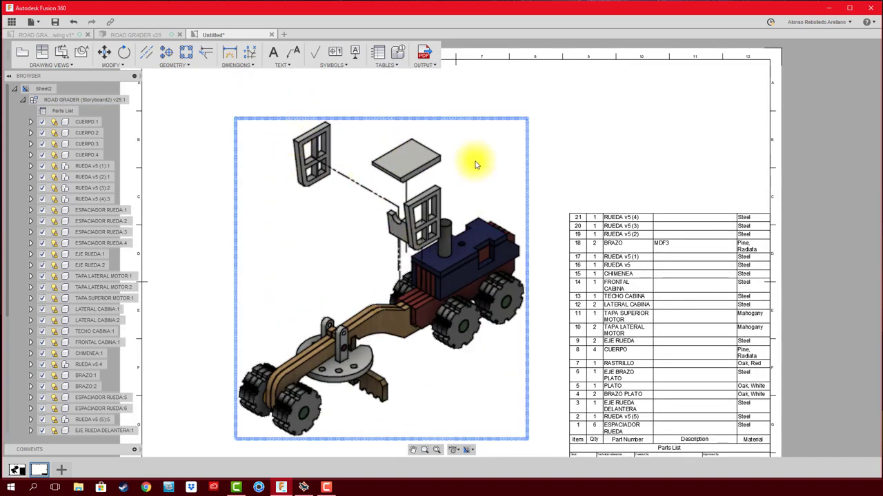
middle_click_drag(543, 173, 593, 177)
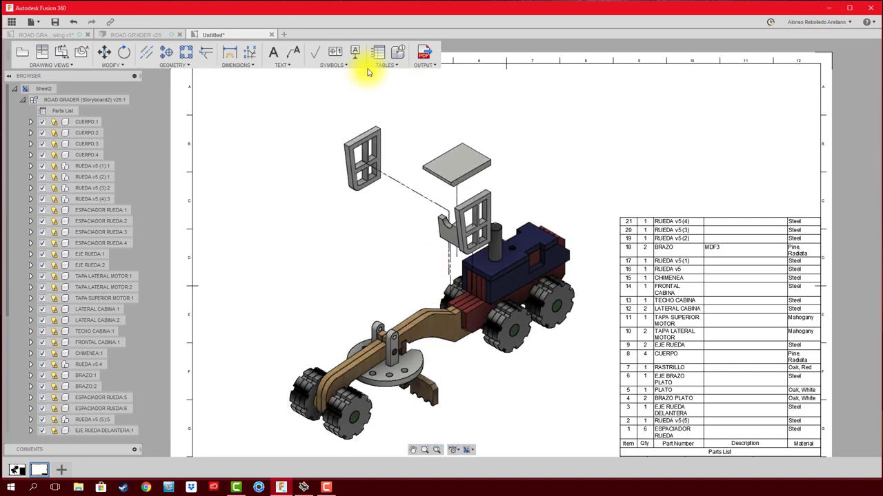
left_click(398, 52)
- Balloon the cabin side panels, roof and front as 12, 13, 12 and 14, then add Sheet3
left_click(345, 139)
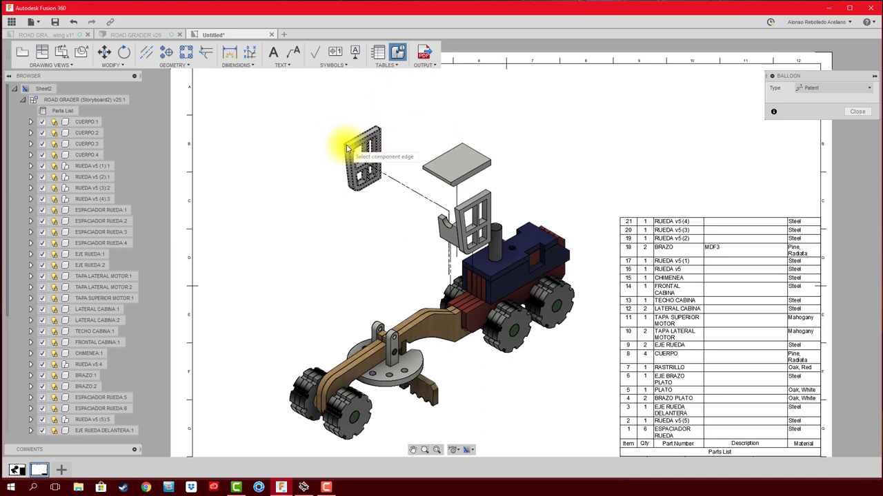
left_click(310, 121)
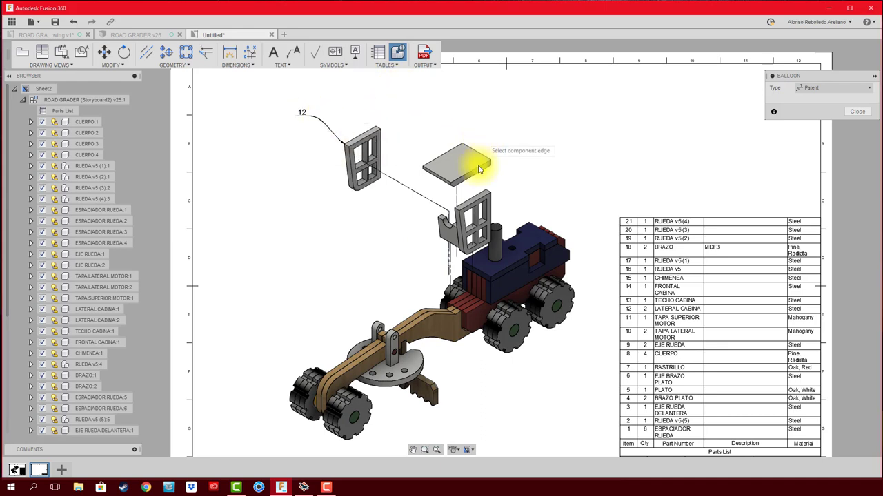
left_click(489, 163)
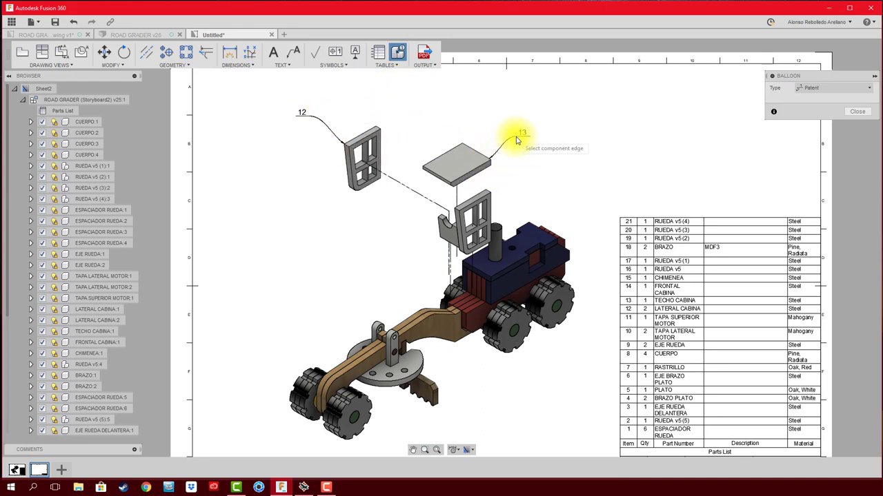
left_click(517, 140)
left_click(491, 196)
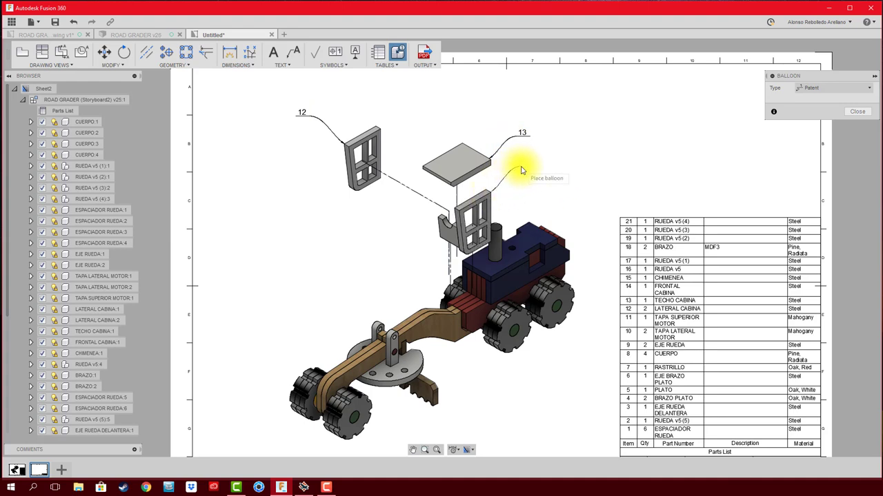
left_click(522, 171)
left_click(443, 240)
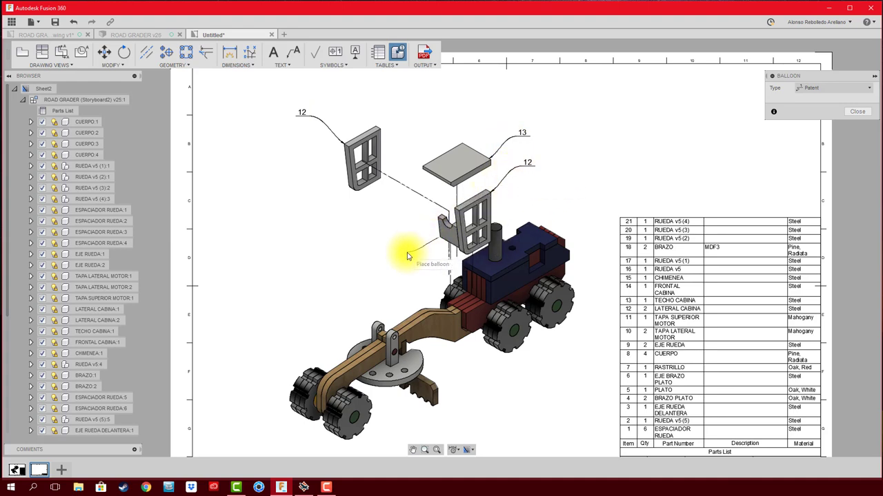
left_click(408, 255)
left_click(855, 113)
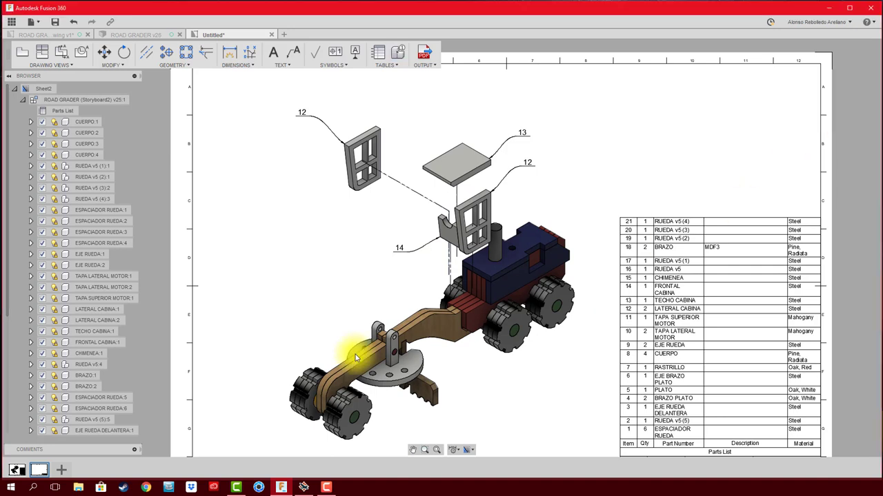
left_click(63, 470)
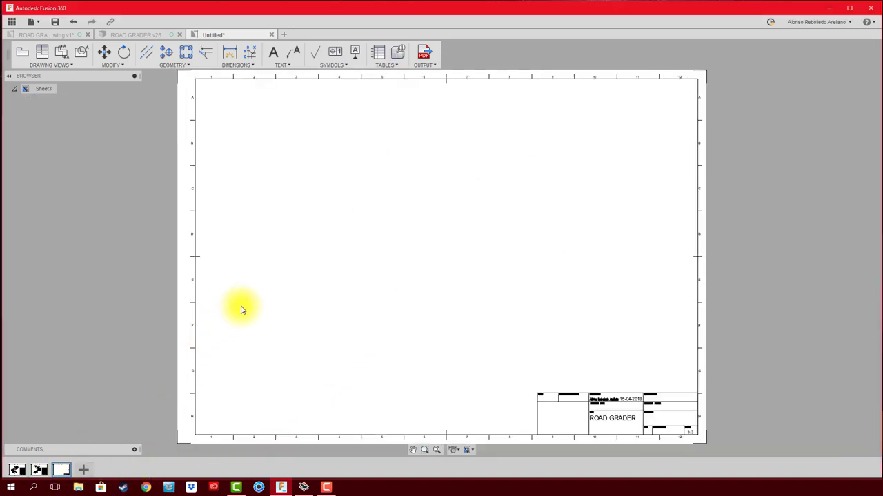
- Place a shaded Storyboard3 exploded base view on Sheet3 with Create New as reference
left_click(20, 53)
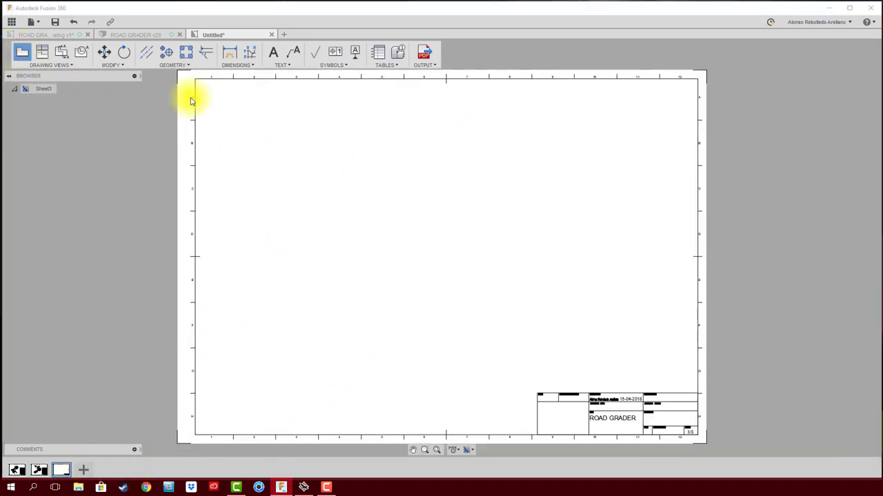
left_click(872, 91)
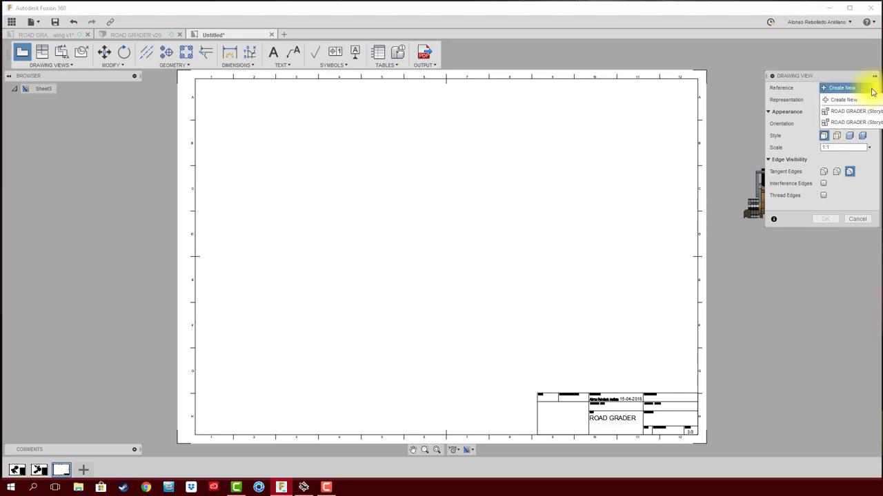
left_click(848, 87)
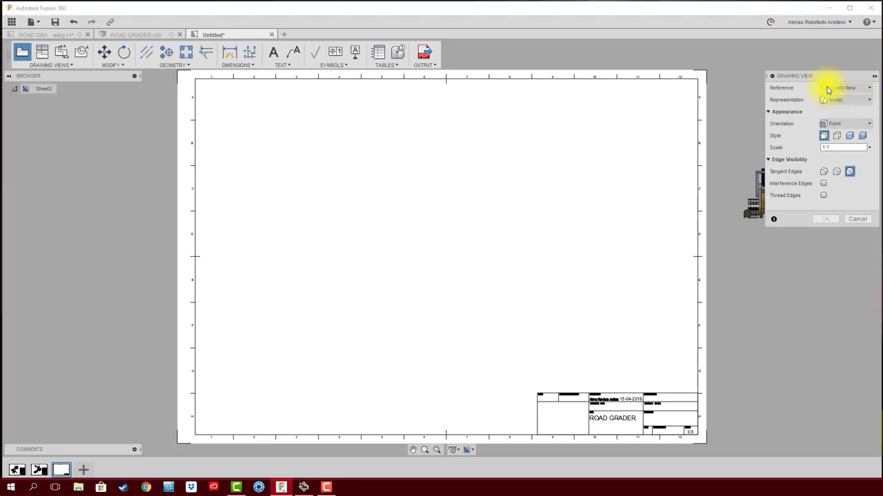
left_click(859, 101)
left_click(861, 147)
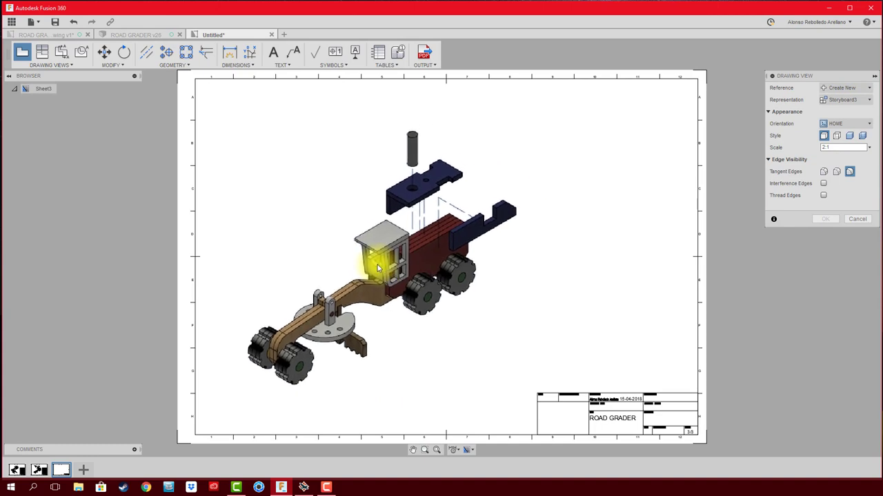
left_click(378, 269)
left_click(849, 136)
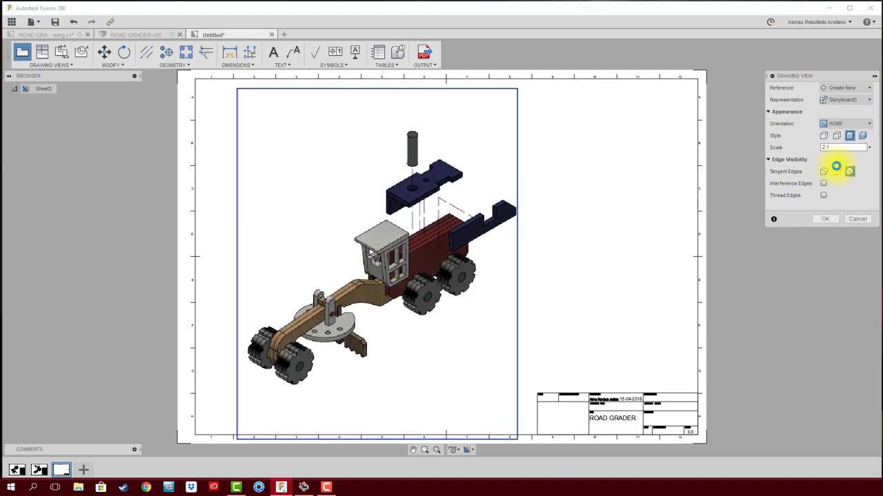
left_click(827, 219)
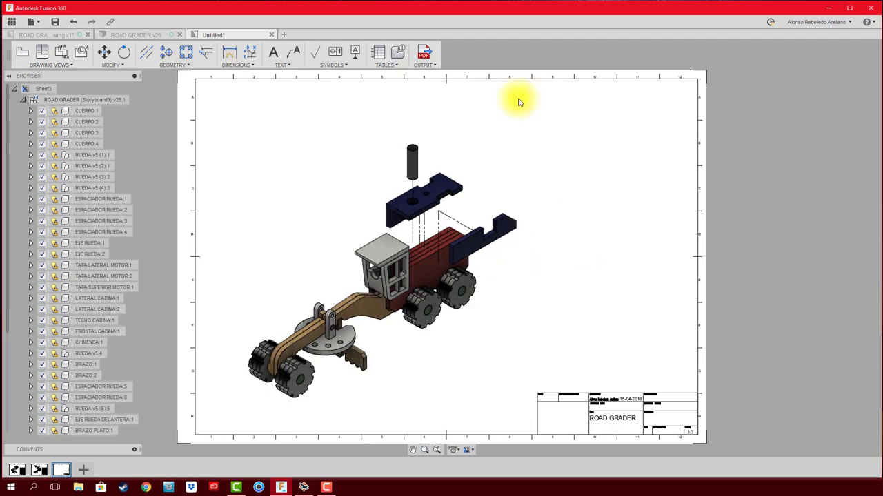
left_click(377, 53)
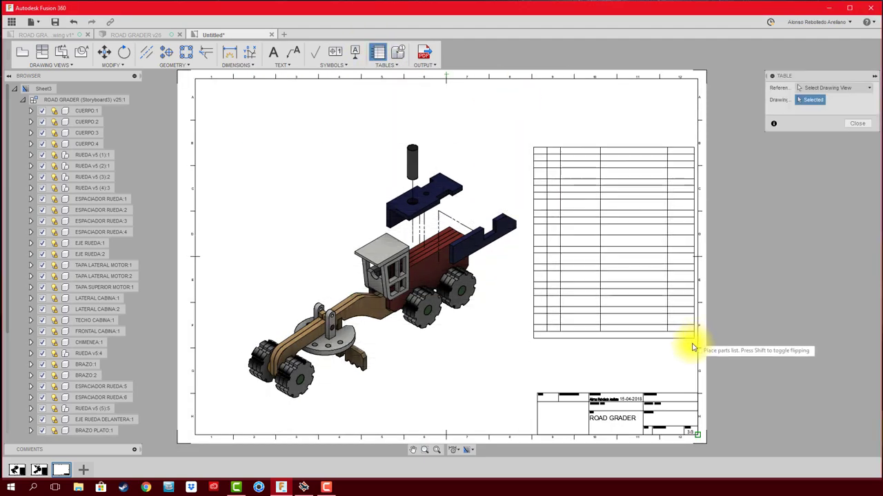
- Place Sheet3's parts list and balloon the chimney and blue parts (11, 10)
left_click(696, 398)
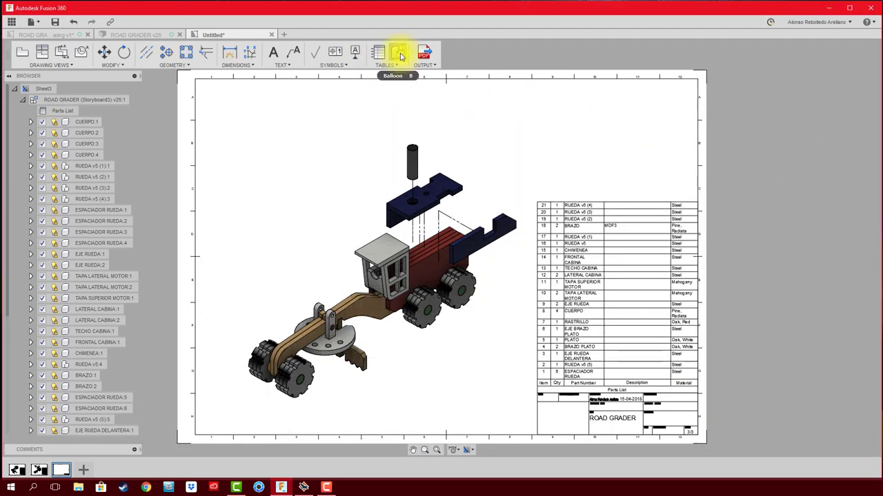
left_click(398, 53)
scroll(414, 144, "up", 2)
left_click(413, 143)
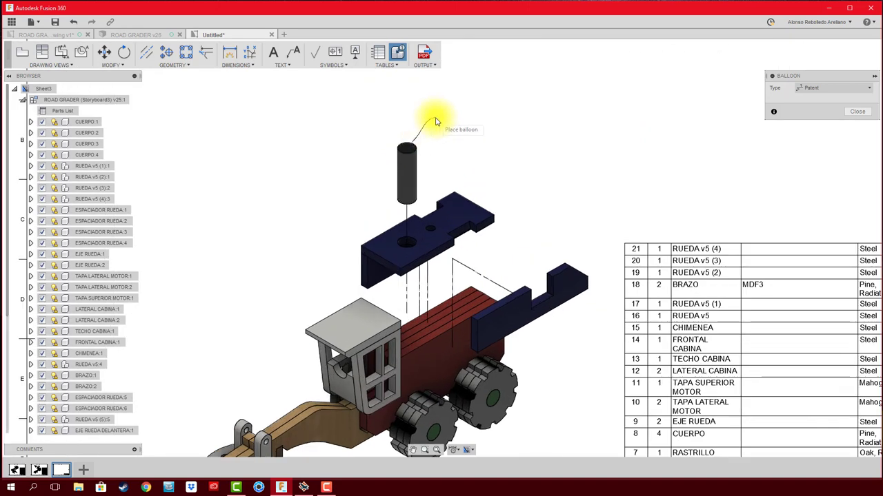
left_click(454, 195)
left_click(484, 156)
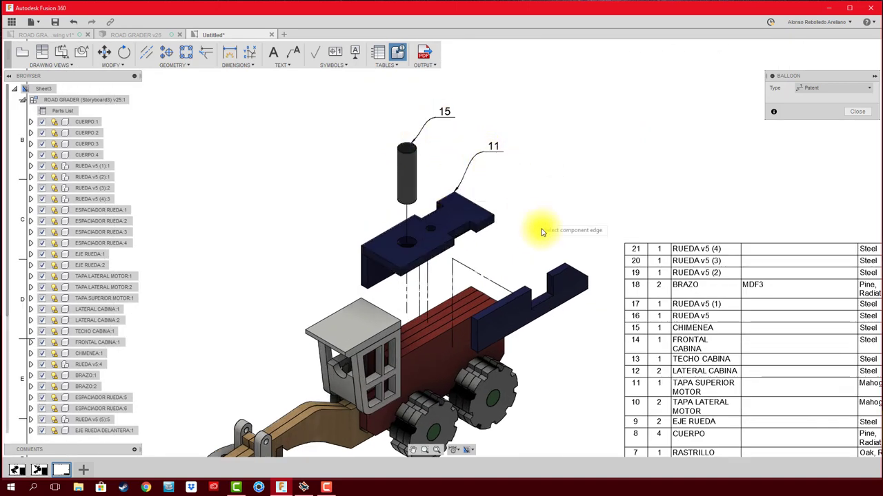
left_click(564, 263)
left_click(606, 226)
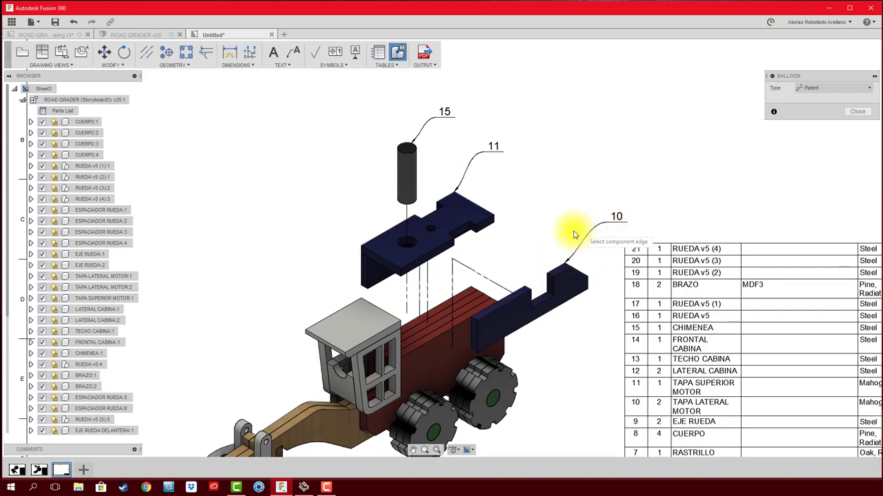
- Add balloons 8 and 18 to the red body and brown arm, then finish ballooning
scroll(483, 276, "up", 3)
left_click(466, 291)
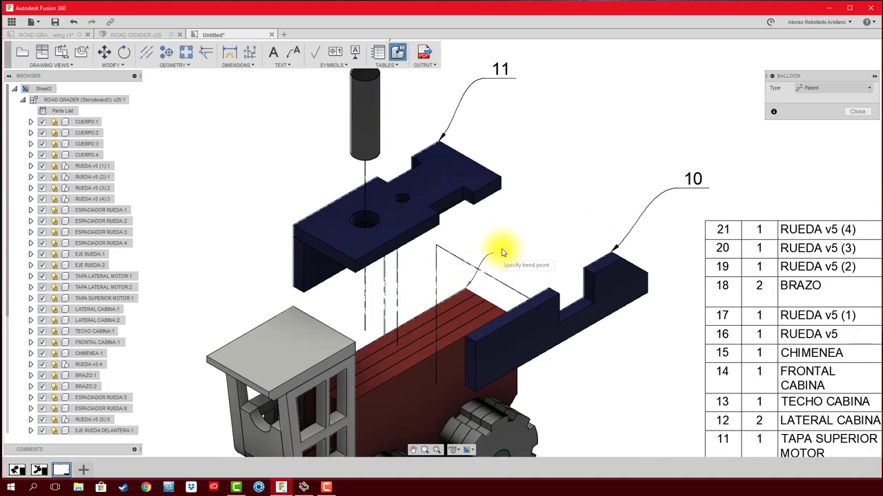
left_click(541, 222)
scroll(513, 206, "down", 3)
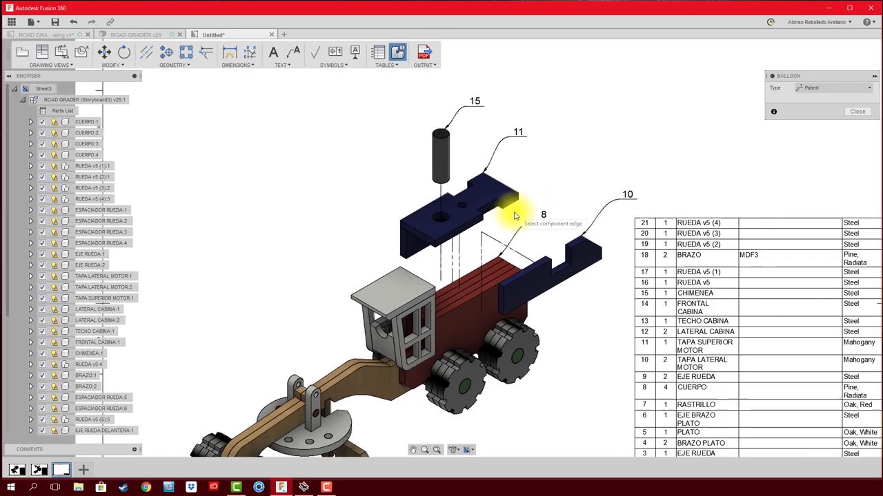
scroll(473, 197, "down", 2)
scroll(428, 271, "up", 4)
scroll(428, 271, "up", 2)
left_click(398, 260)
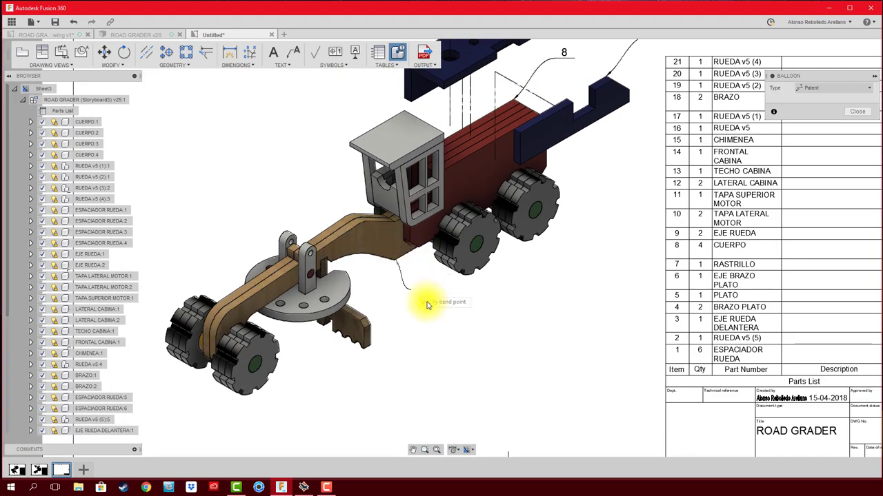
left_click(465, 321)
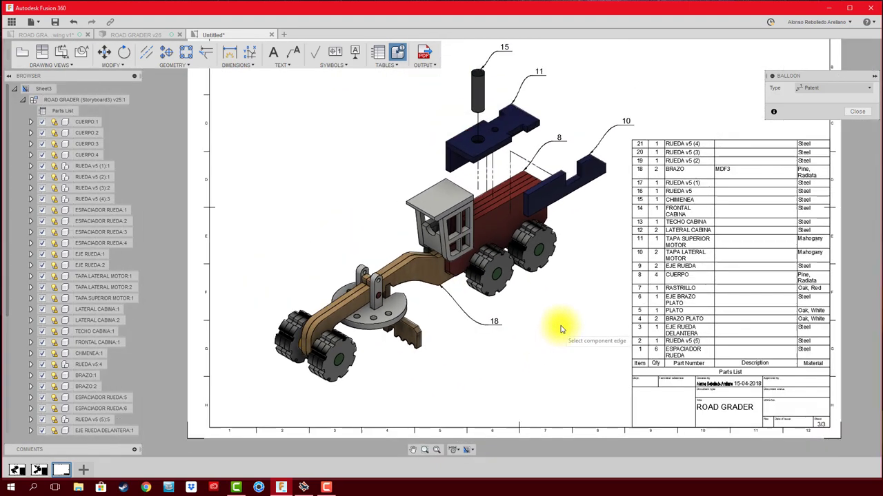
scroll(552, 331, "down", 3)
left_click(857, 111)
scroll(492, 335, "down", 2)
scroll(478, 345, "down", 2)
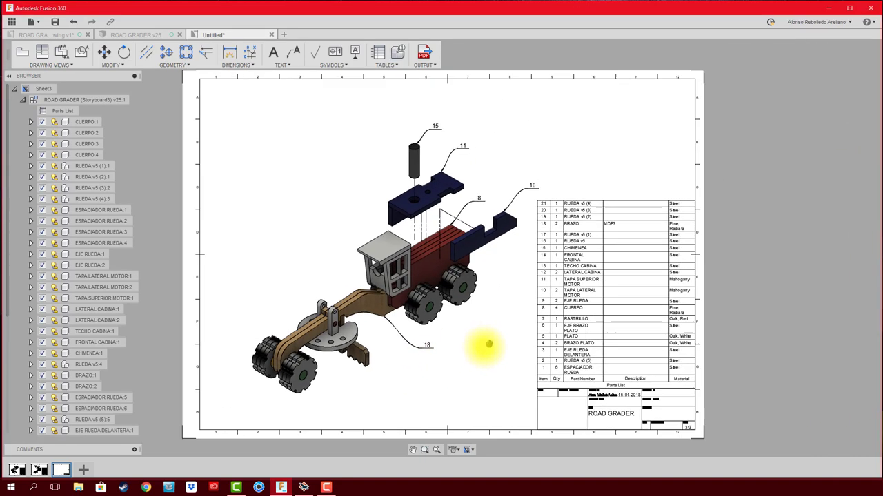
scroll(441, 359, "down", 1)
- Add Sheet4 with a shaded 2:1 base view of the Storyboard4 exploded grader
left_click(84, 469)
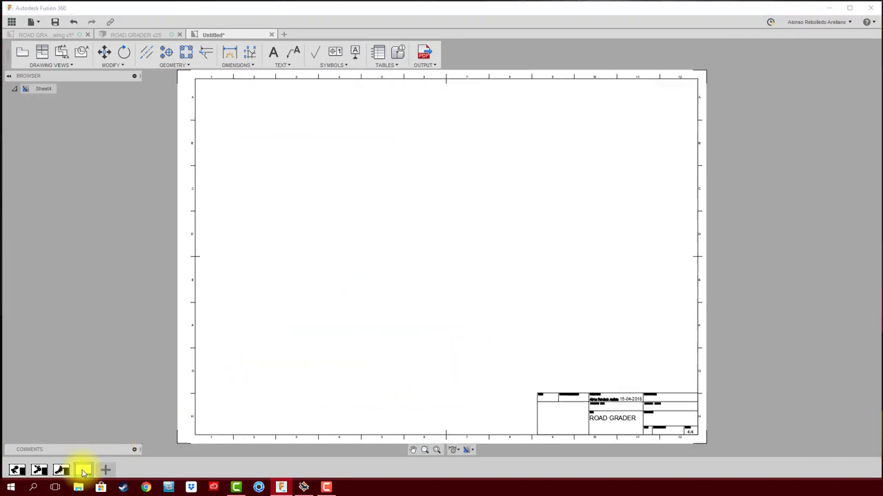
left_click(26, 51)
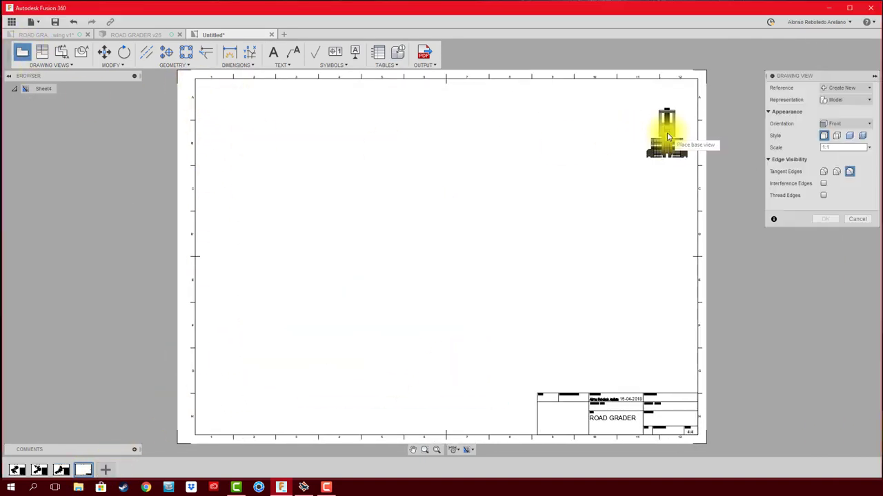
left_click(856, 102)
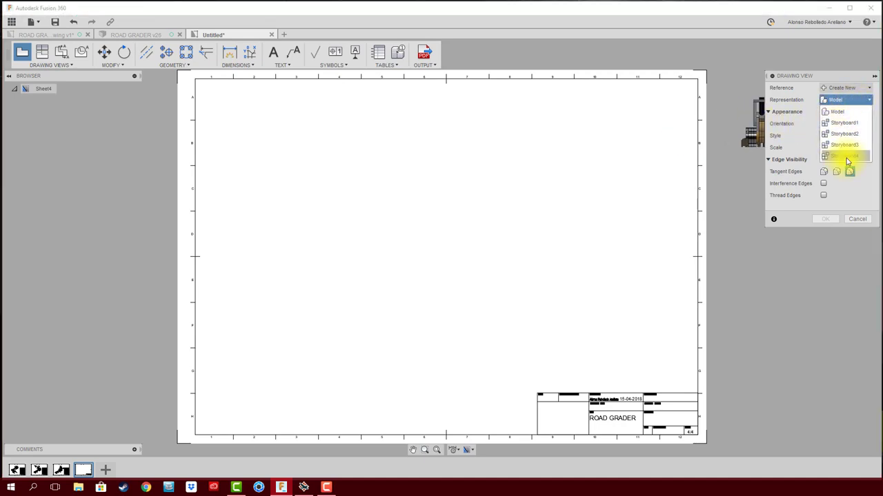
left_click(846, 157)
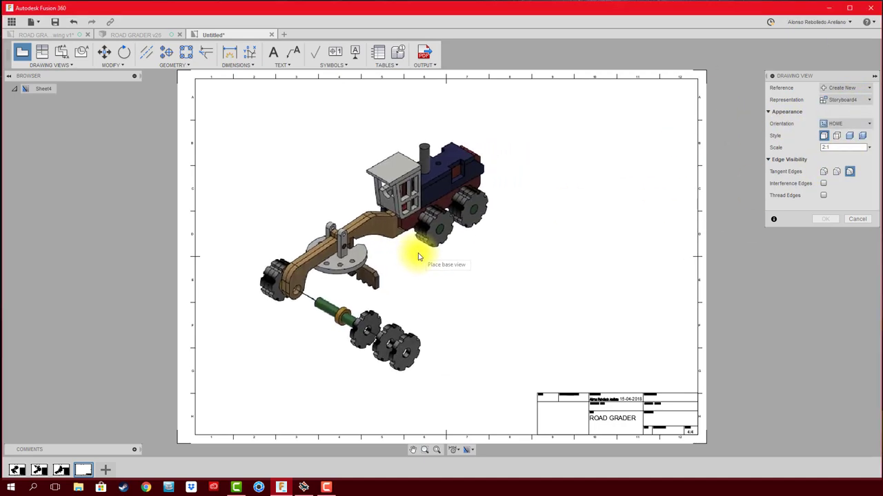
left_click(426, 260)
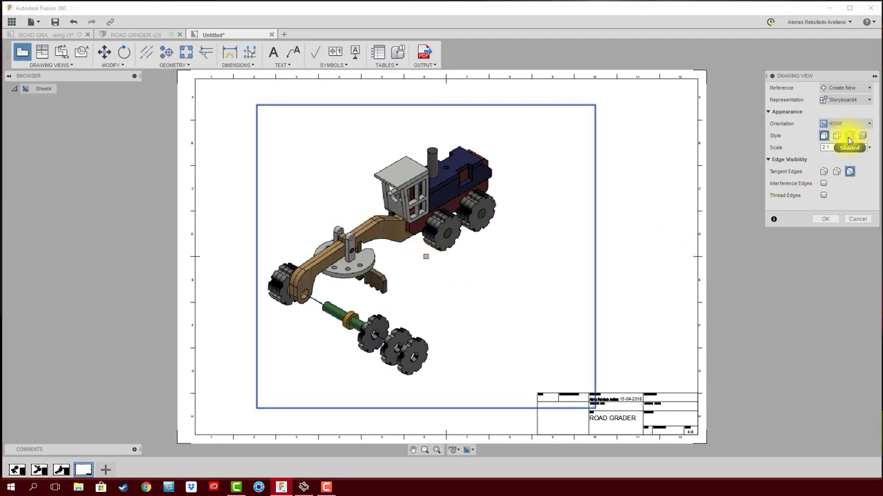
left_click(831, 220)
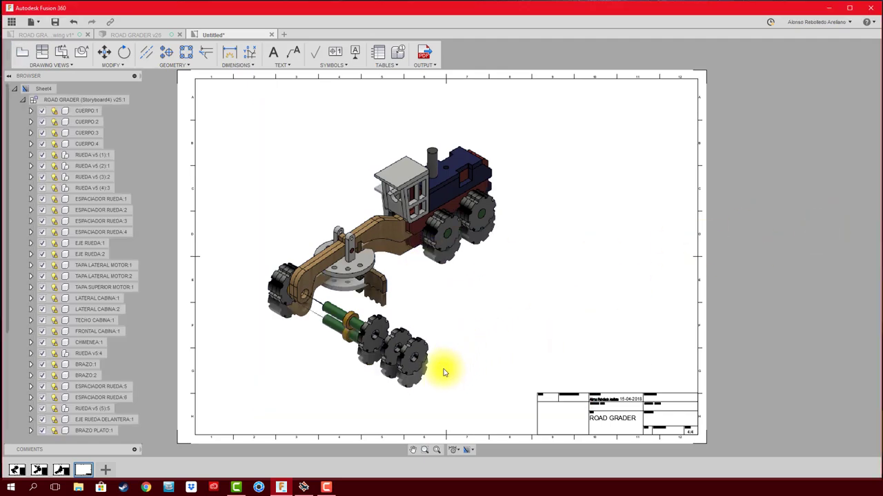
scroll(443, 369, "up", 2)
scroll(435, 381, "up", 3)
scroll(442, 382, "down", 2)
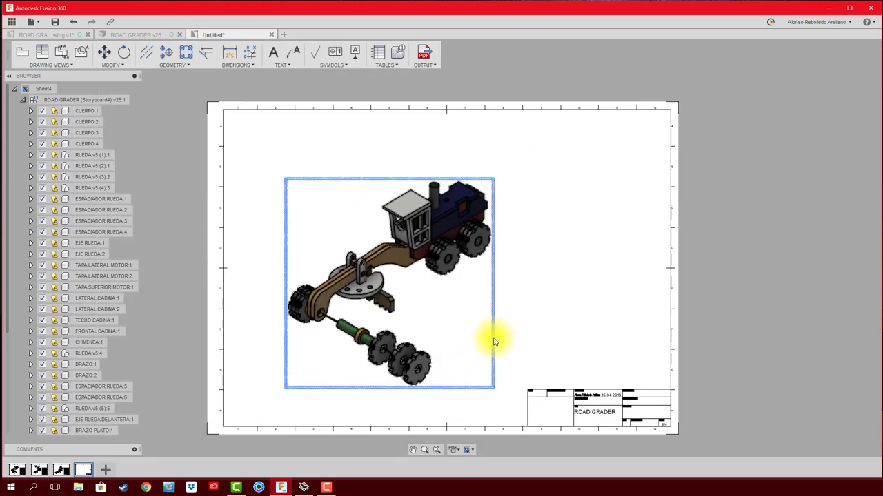
- Nudge the view up and place a parts list above the title block
left_click(389, 271)
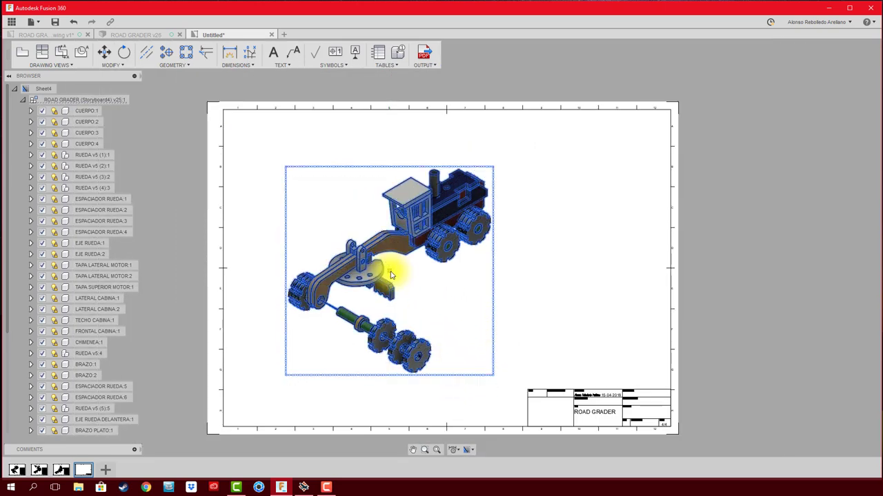
left_click(385, 56)
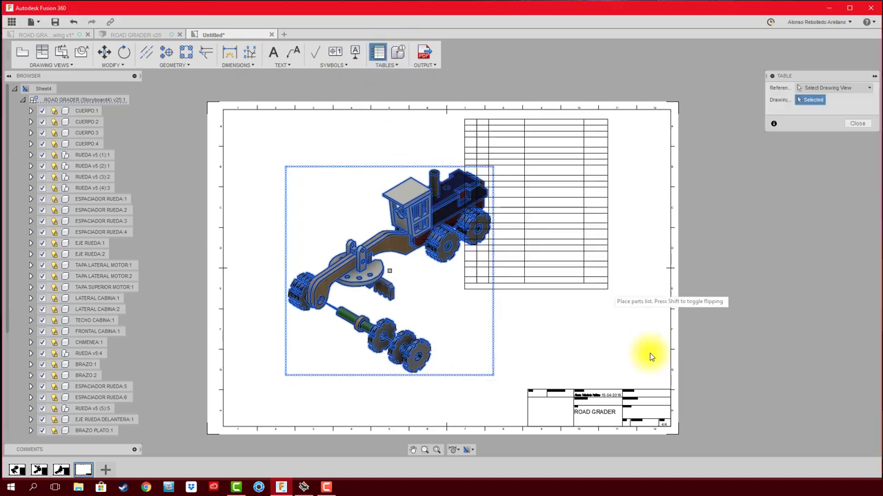
left_click(667, 390)
- Balloon the front axle's gear wheel, shaft (1) and collar (3), then add Sheet5
left_click(398, 52)
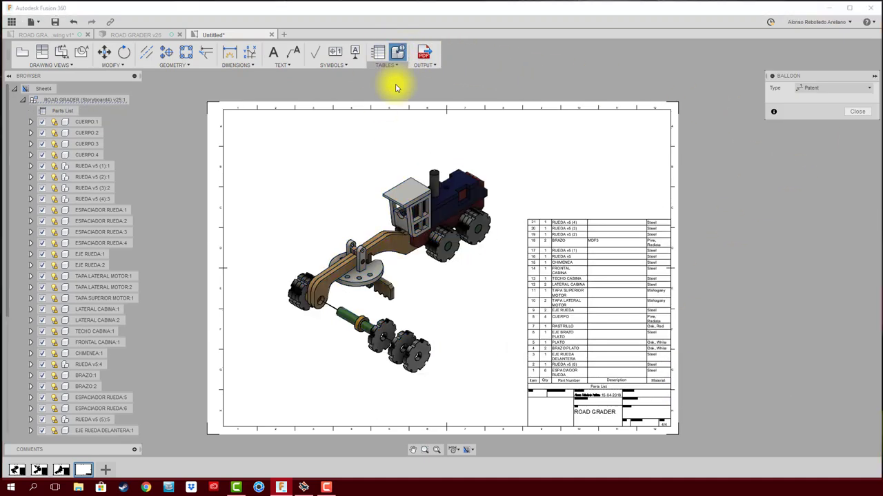
scroll(431, 349, "up", 3)
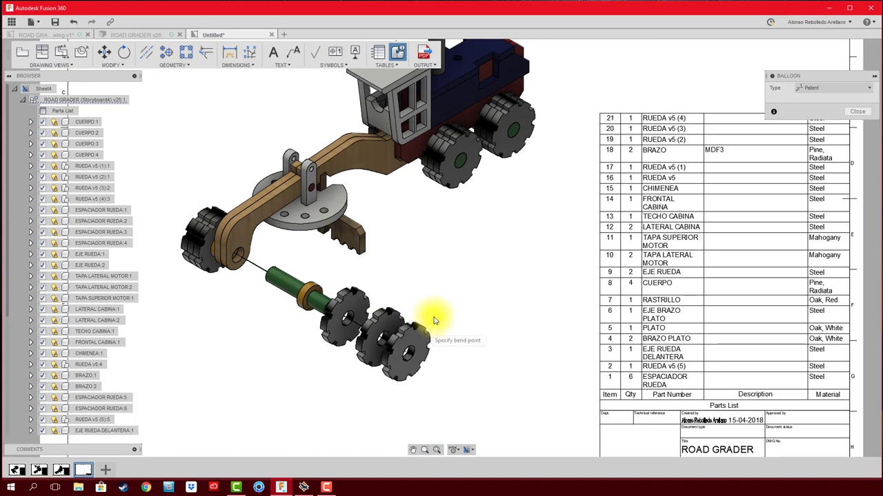
left_click(443, 314)
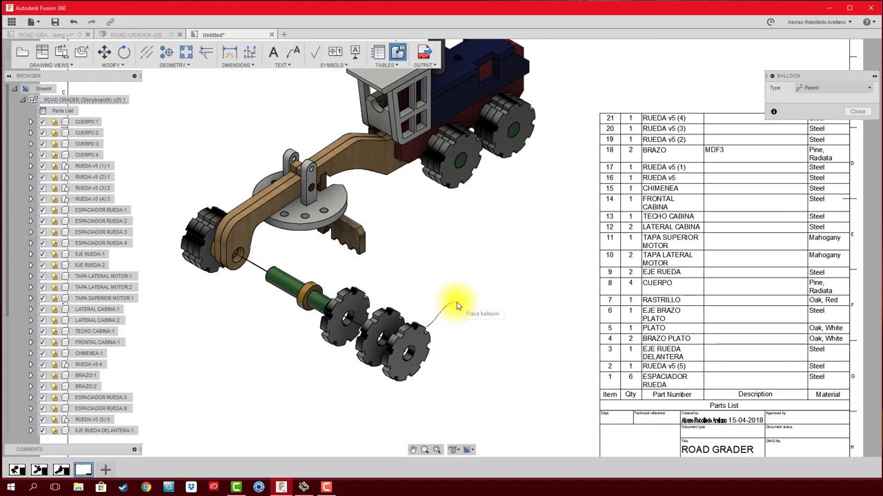
left_click(298, 308)
left_click(272, 350)
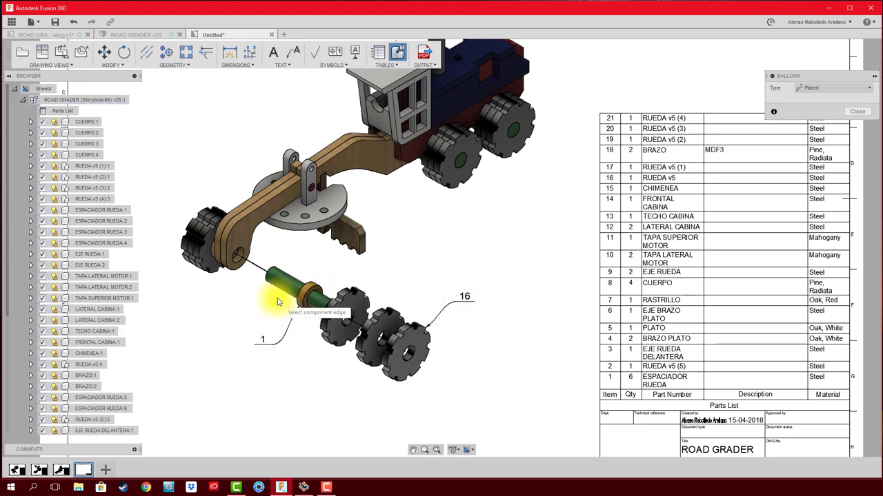
left_click(276, 290)
left_click(230, 315)
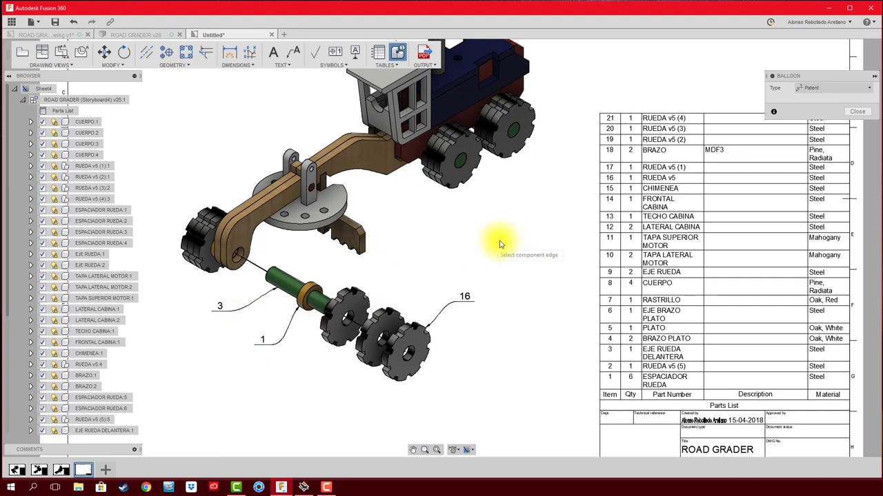
scroll(497, 262, "down", 2)
scroll(497, 293, "down", 2)
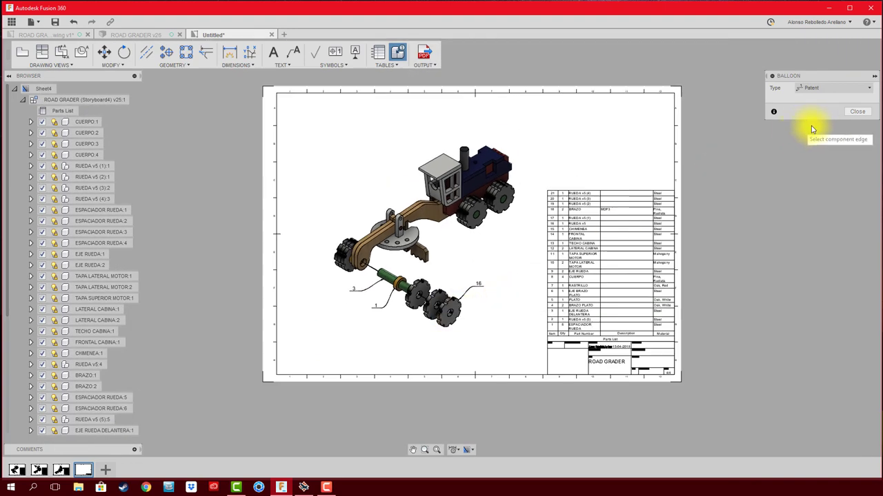
left_click(858, 112)
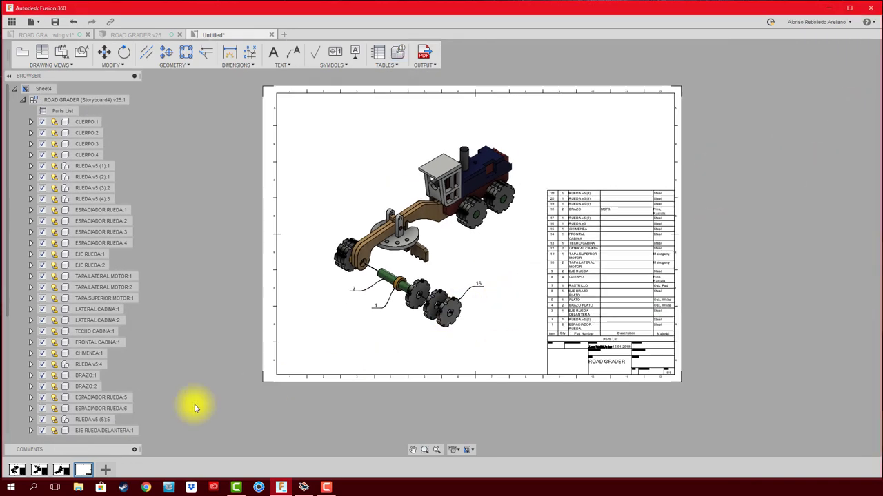
left_click(107, 470)
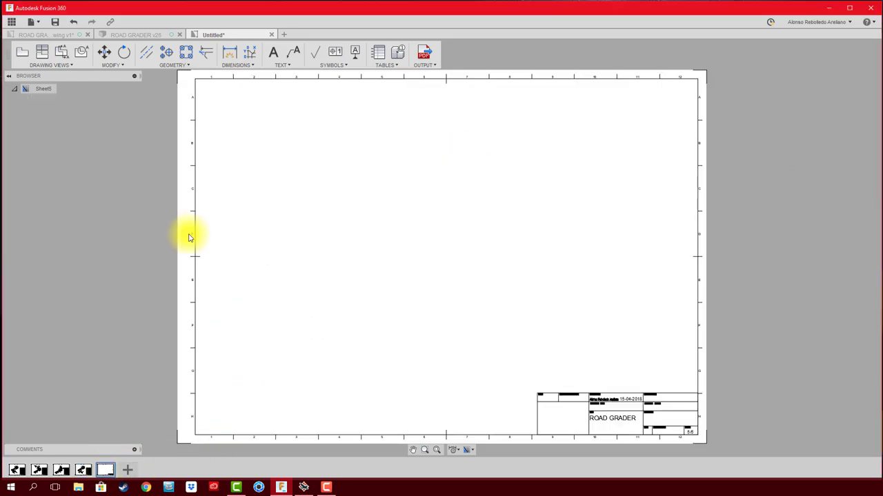
- Place a RIGHT-orientation 2:1 base view of the grader near the sheet's top left
left_click(28, 58)
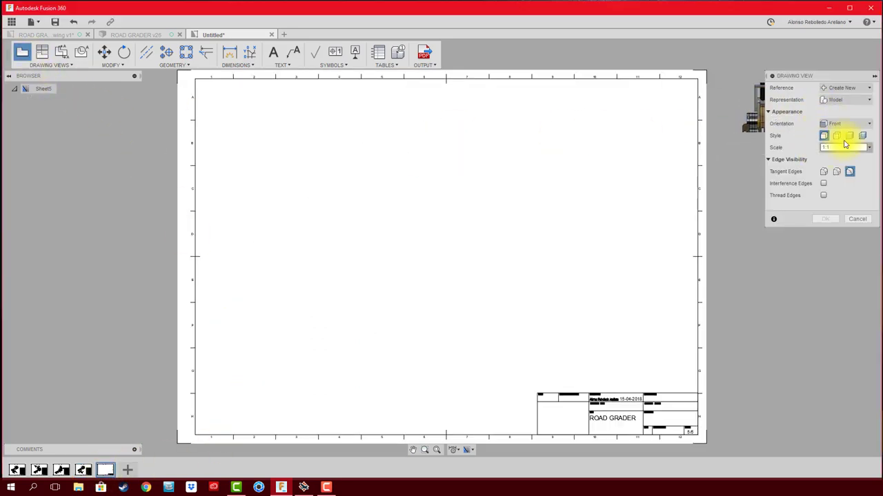
left_click(858, 127)
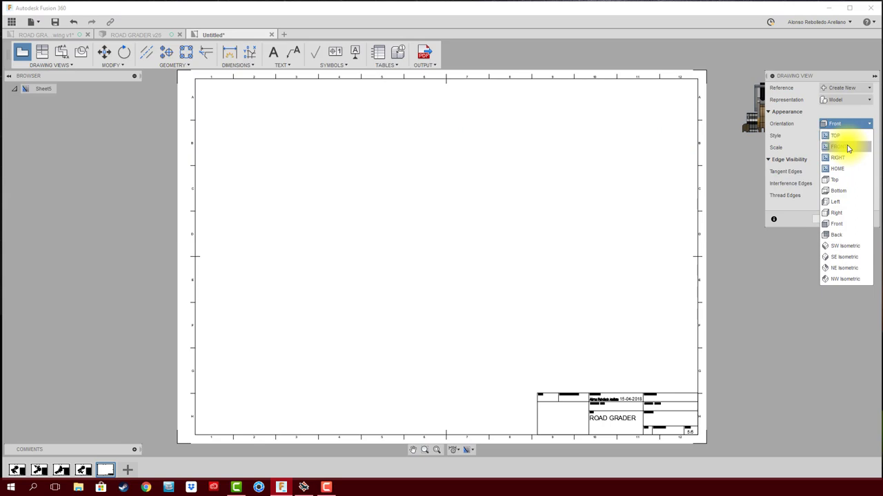
left_click(847, 157)
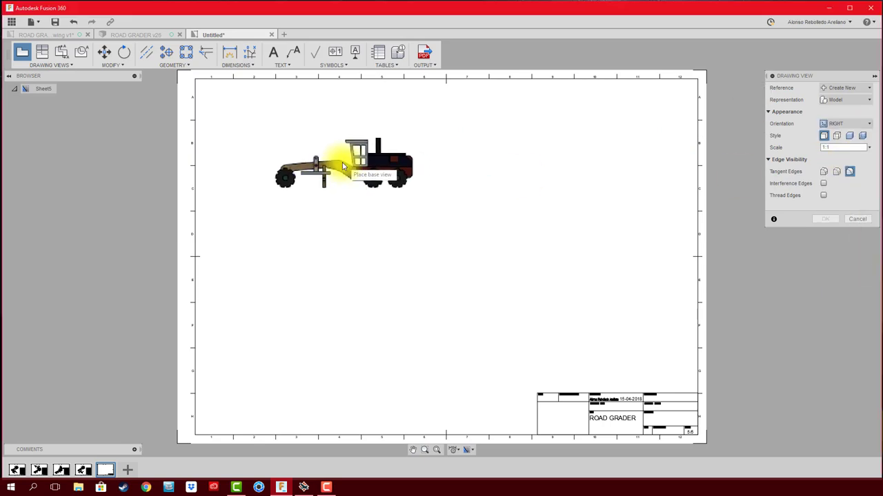
left_click(869, 148)
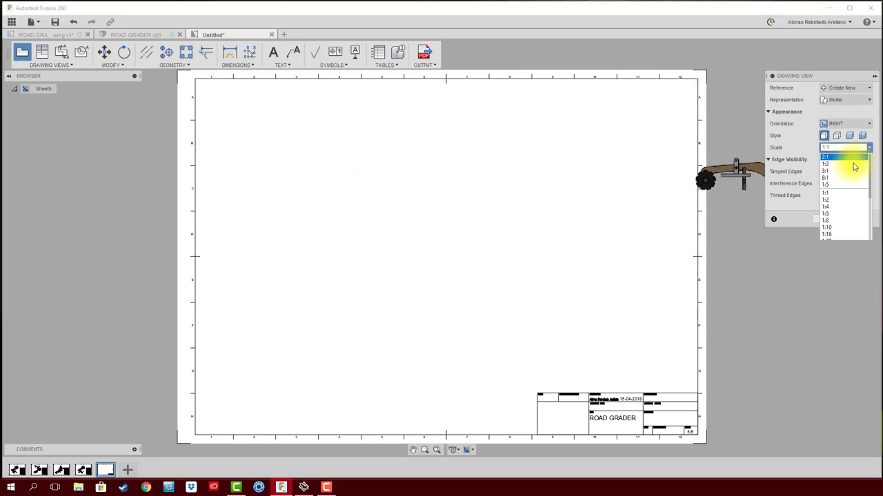
left_click(848, 157)
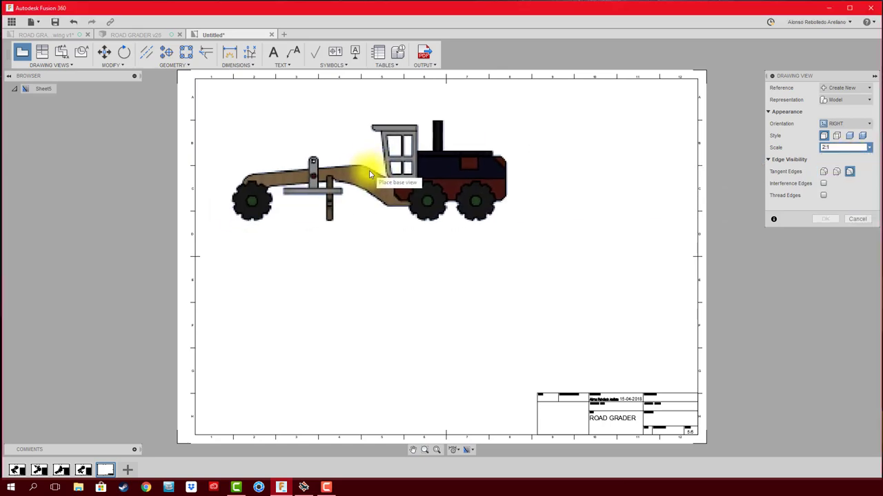
left_click(361, 166)
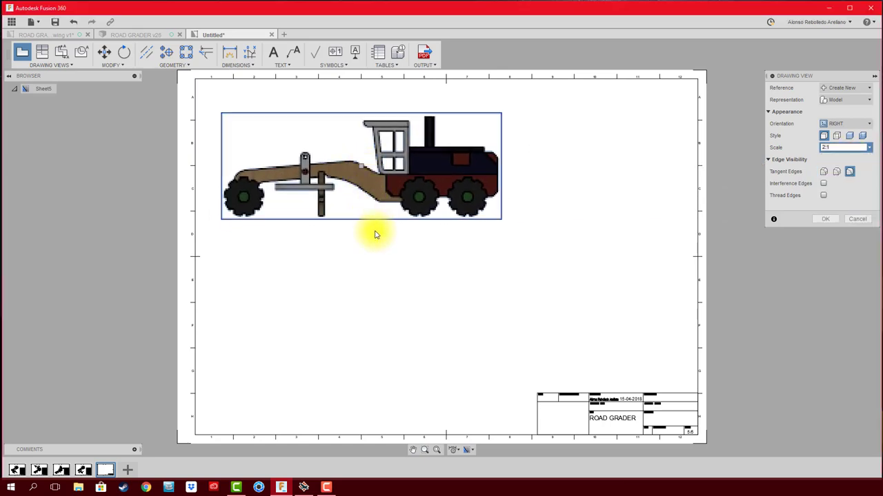
left_click(827, 219)
- Switch the side view's style to Shaded with Visible Edges
left_click(417, 210)
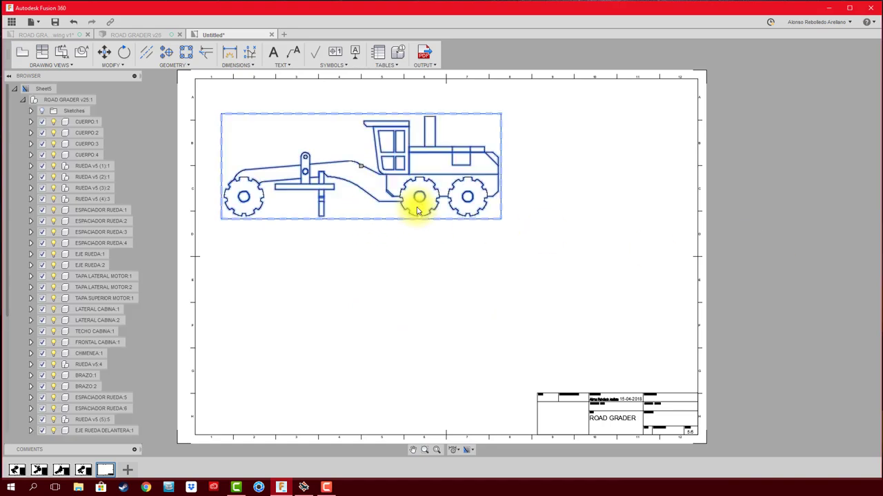
double_click(376, 220)
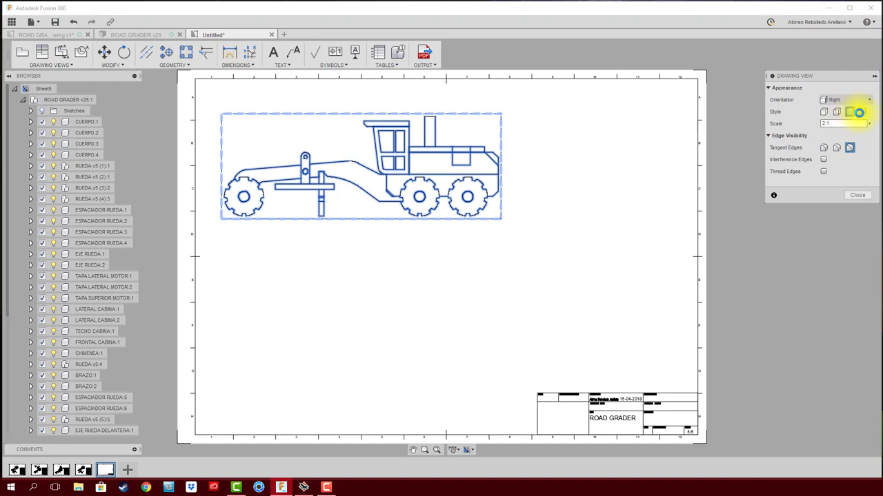
left_click(863, 112)
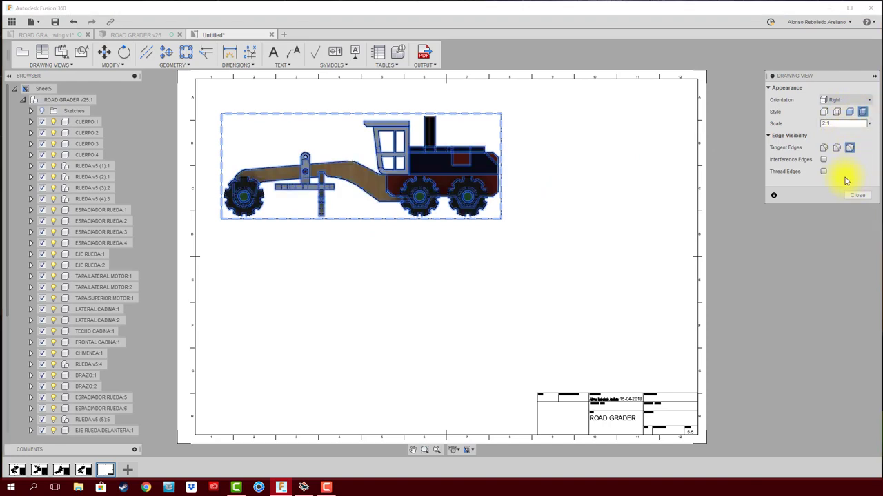
left_click(857, 195)
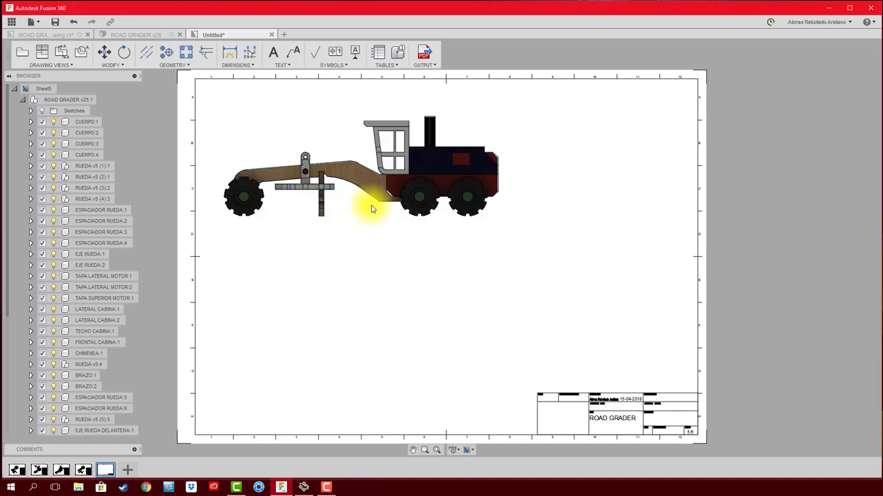
left_click(394, 212)
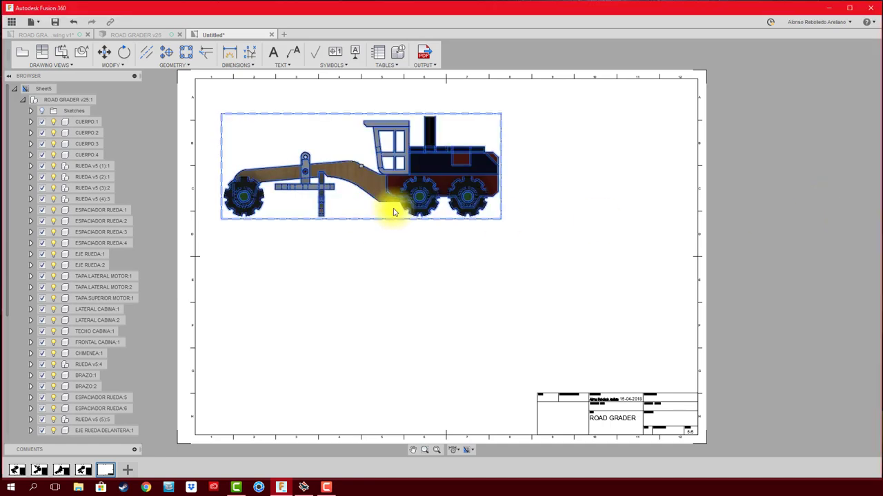
- Project a top view below and an end-on view right of the side view
left_click(50, 58)
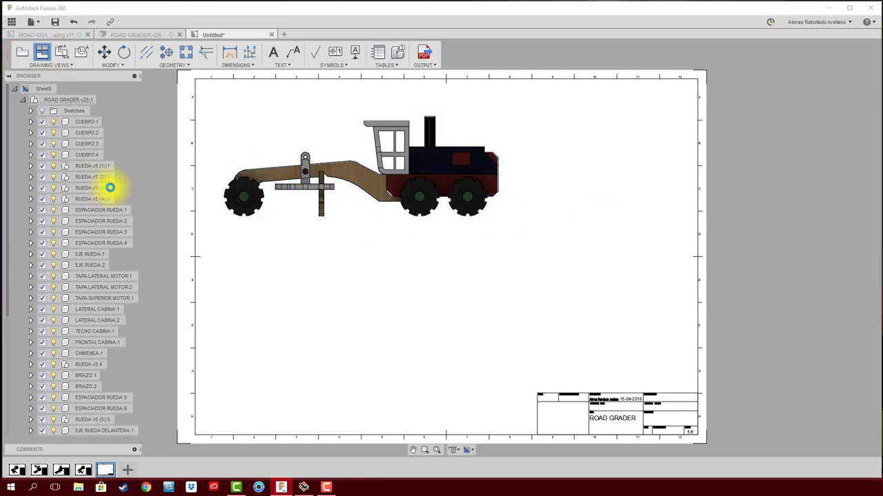
left_click(372, 249)
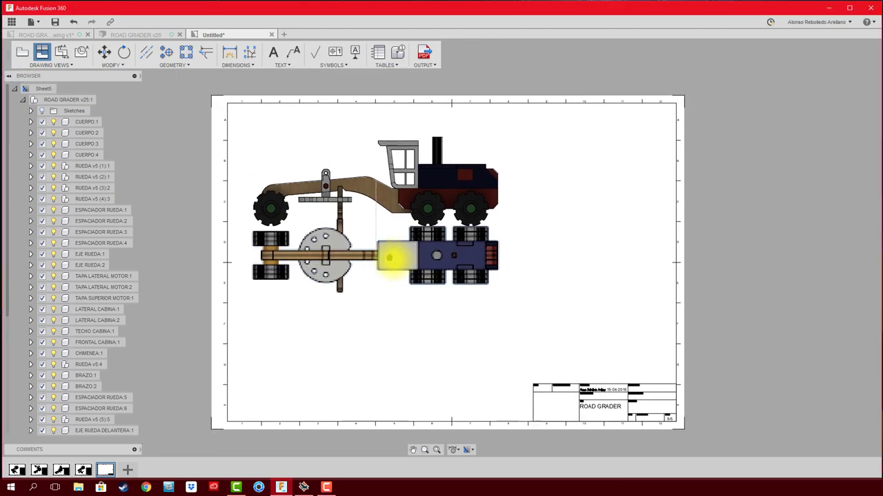
left_click(399, 329)
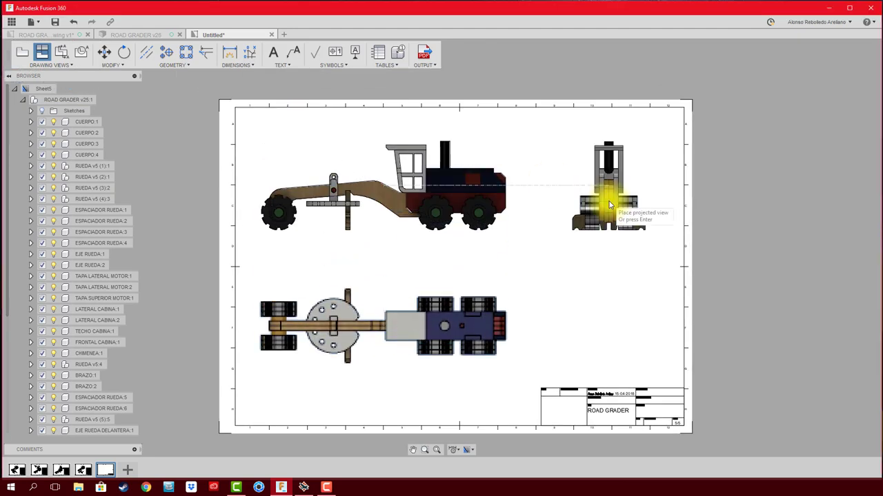
left_click(597, 198)
right_click(596, 198)
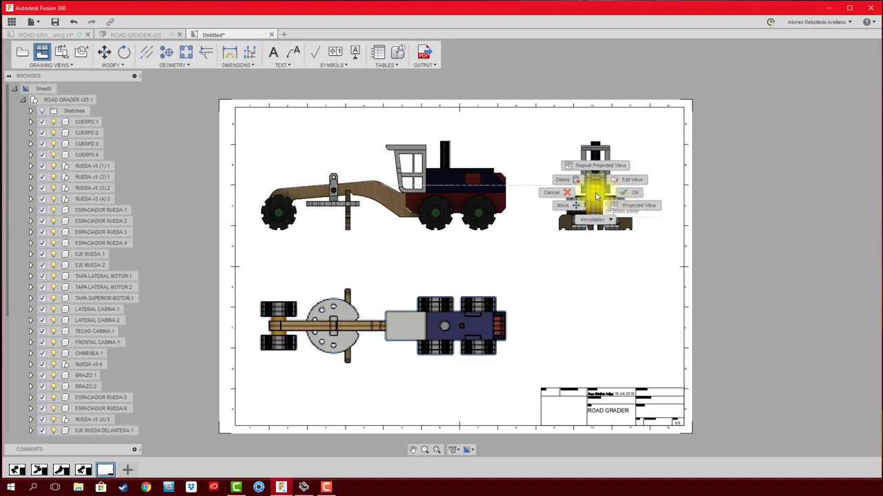
left_click(631, 191)
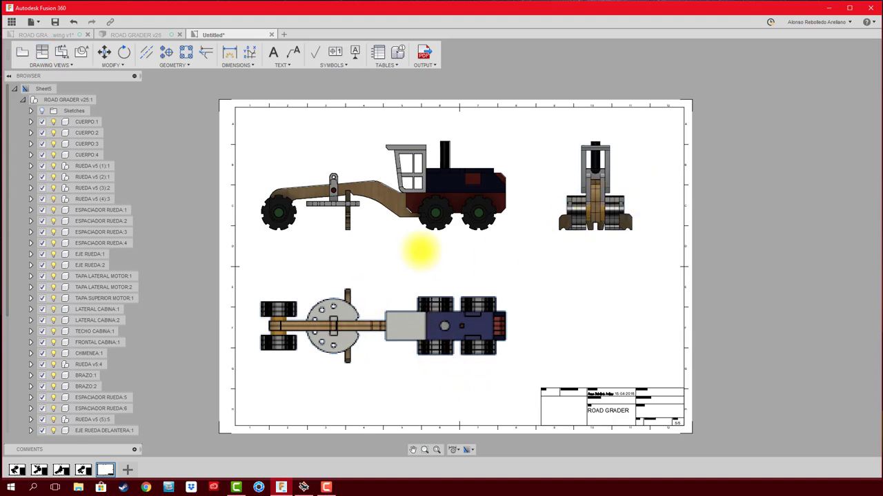
- Render the top view shaded without hidden lines
scroll(482, 266, "up", 3)
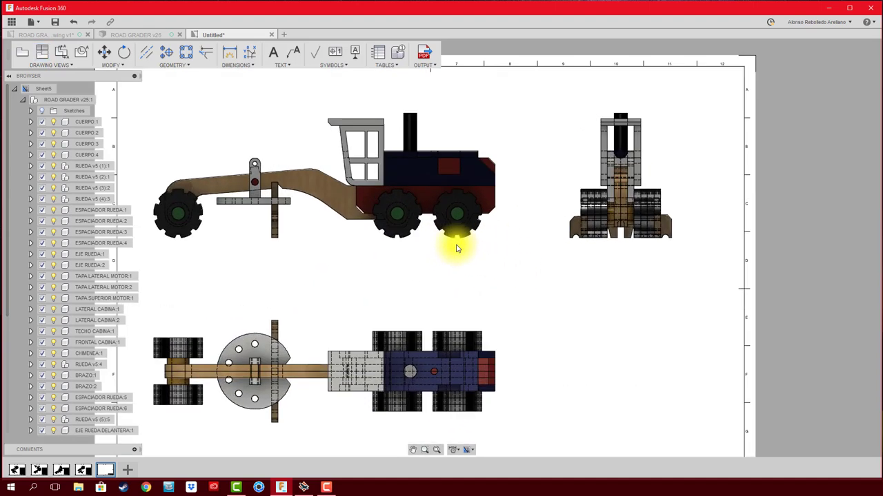
scroll(455, 246, "up", 2)
middle_click_drag(370, 321, 262, 306)
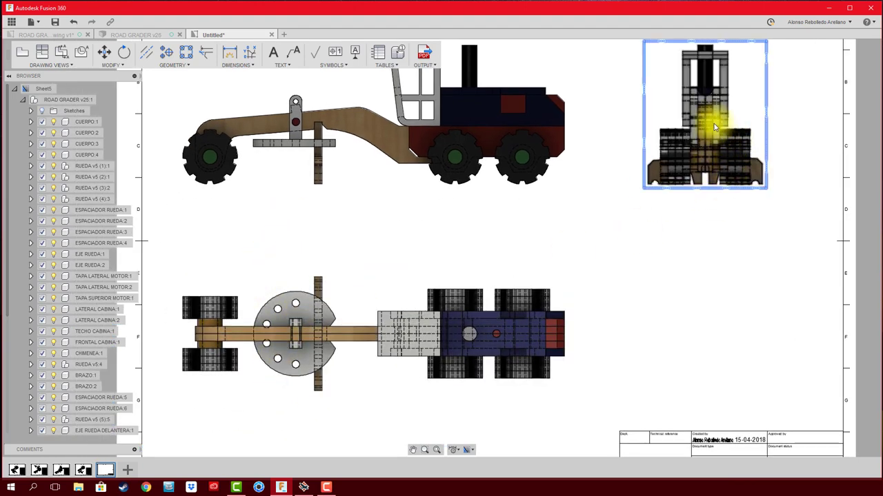
scroll(414, 331, "up", 1)
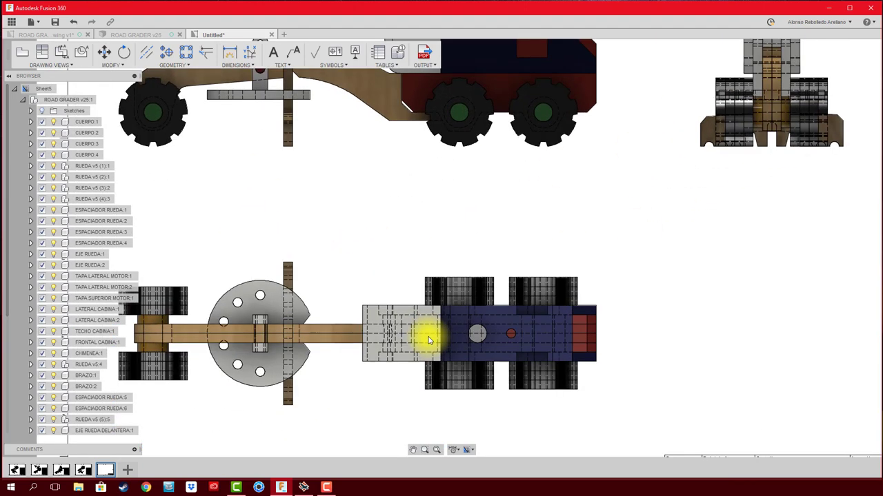
scroll(404, 311, "up", 3)
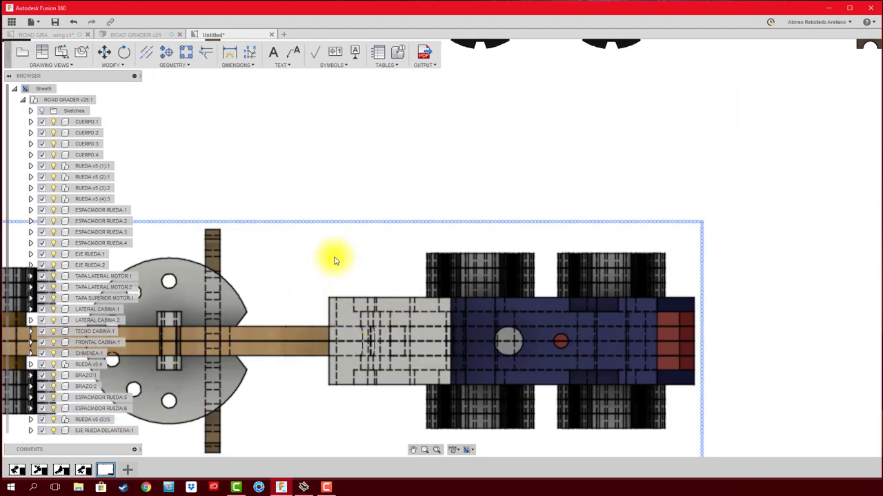
left_click(358, 222)
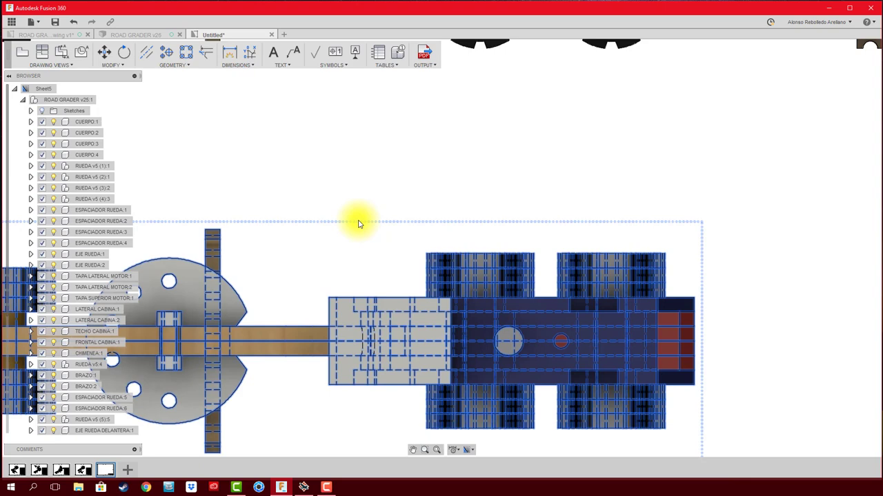
double_click(358, 223)
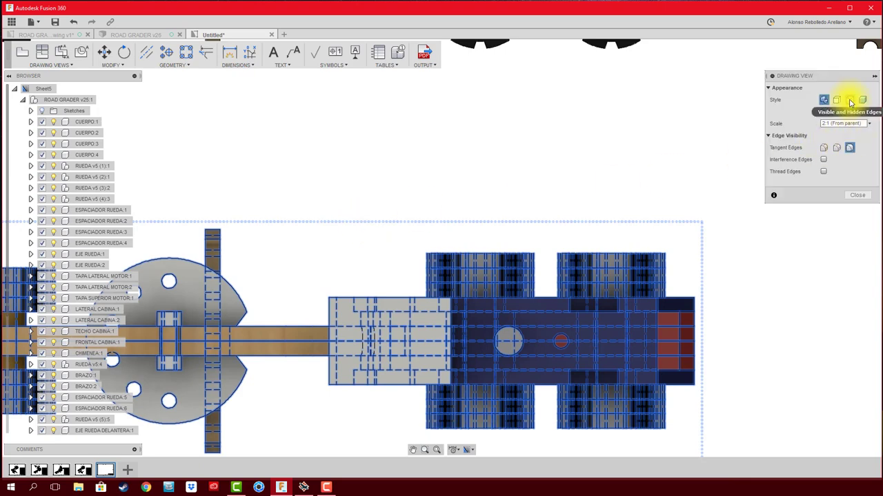
left_click(862, 101)
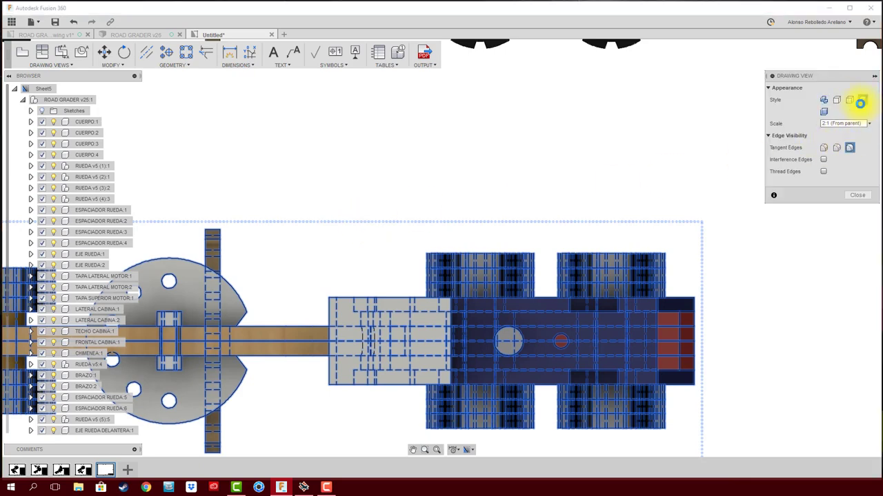
left_click(855, 197)
- Render the end-on view shaded without hidden lines as well
scroll(536, 181, "down", 2)
scroll(532, 182, "down", 2)
scroll(347, 341, "up", 1)
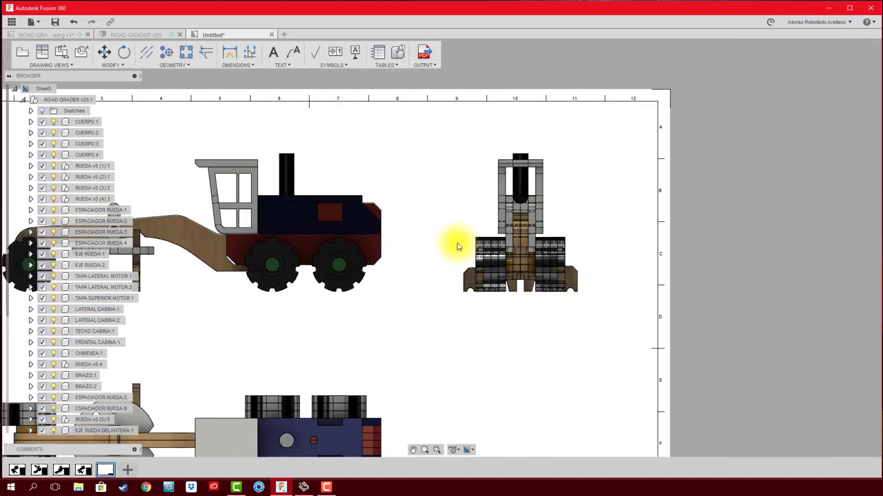
left_click(460, 266)
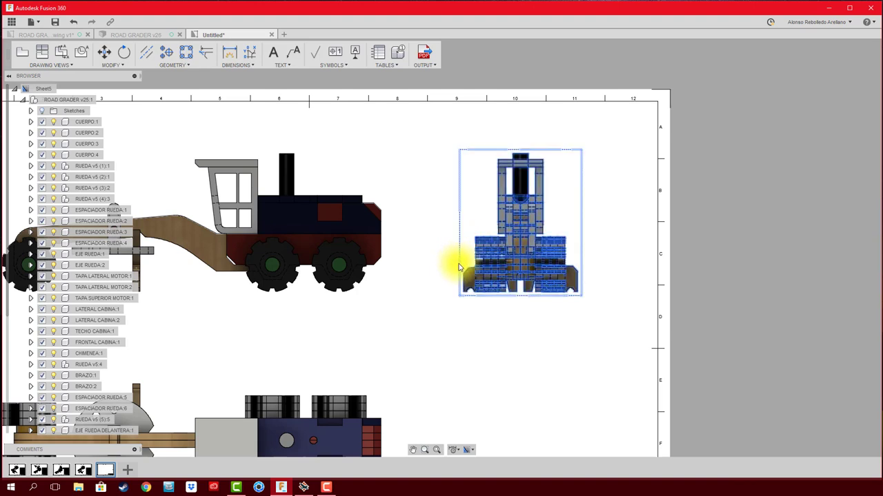
double_click(461, 266)
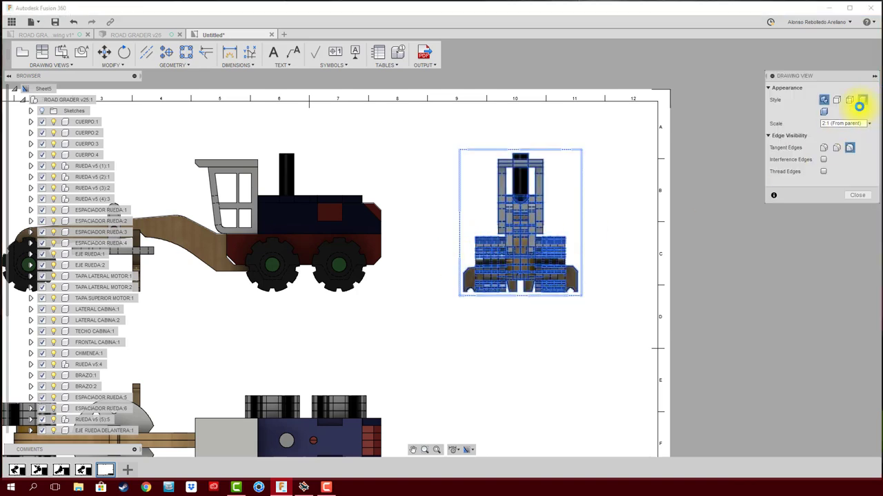
left_click(862, 101)
left_click(857, 195)
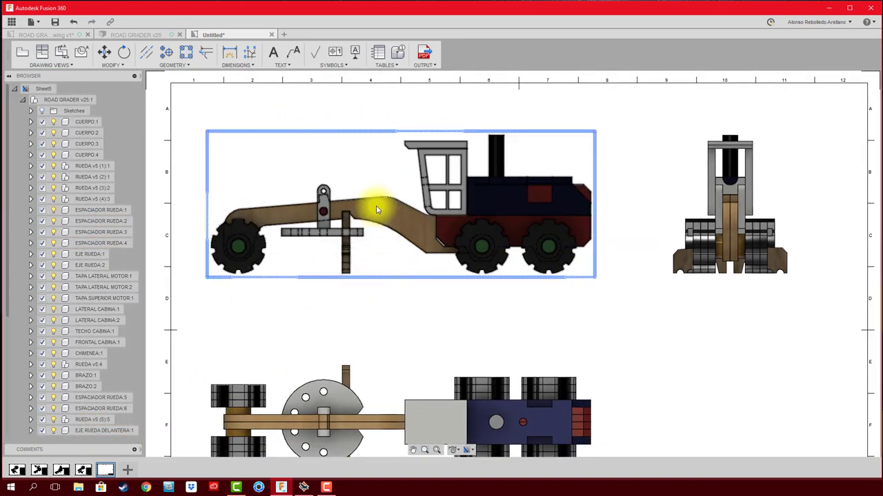
scroll(373, 205, "up", 3)
scroll(345, 193, "up", 3)
scroll(462, 321, "down", 2)
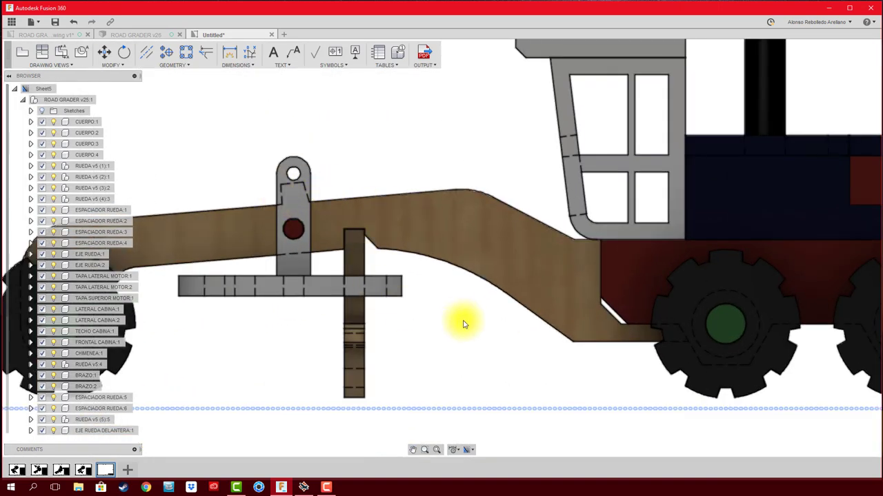
scroll(467, 318, "down", 3)
scroll(467, 337, "down", 3)
scroll(527, 304, "down", 2)
middle_click_drag(527, 304, 438, 239)
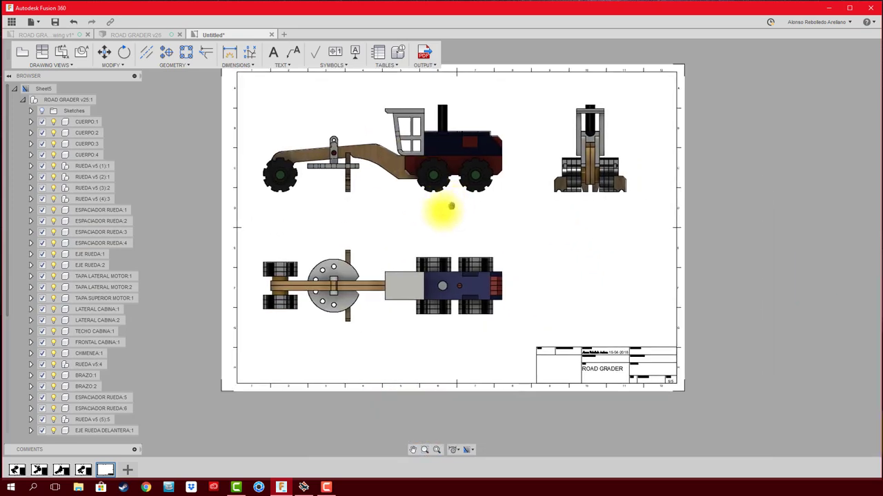
left_click(453, 223)
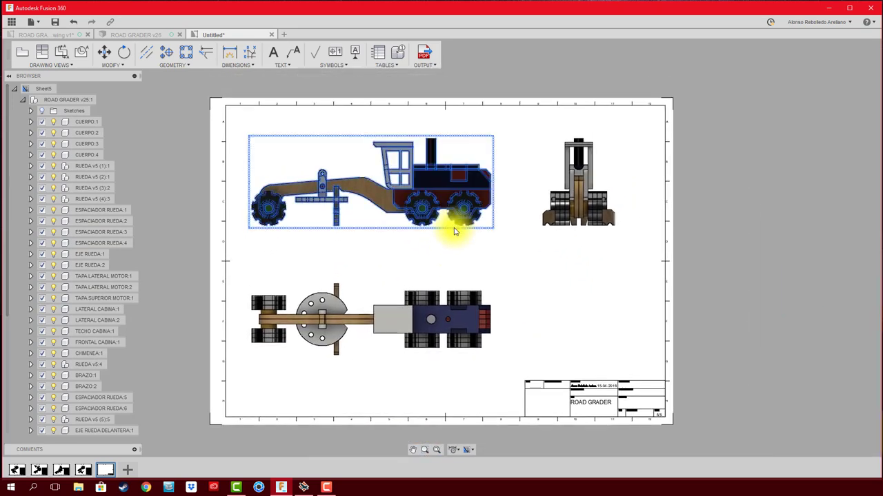
double_click(454, 232)
left_click(858, 196)
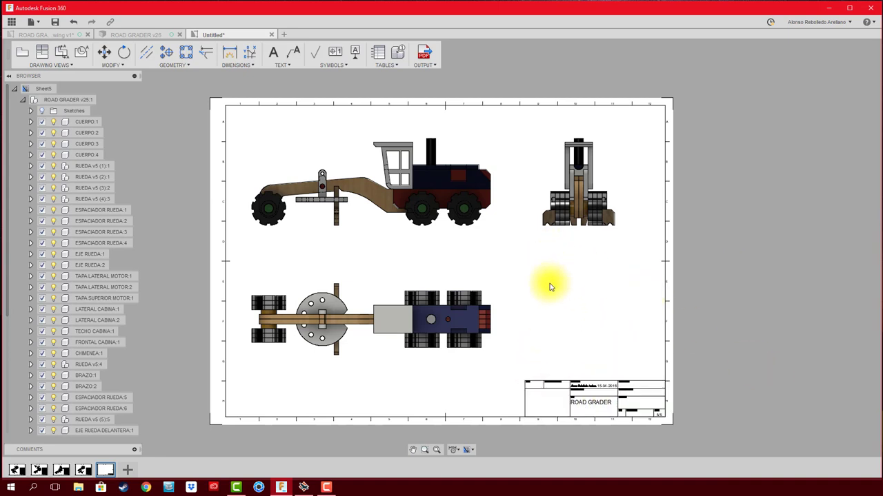
left_click(377, 52)
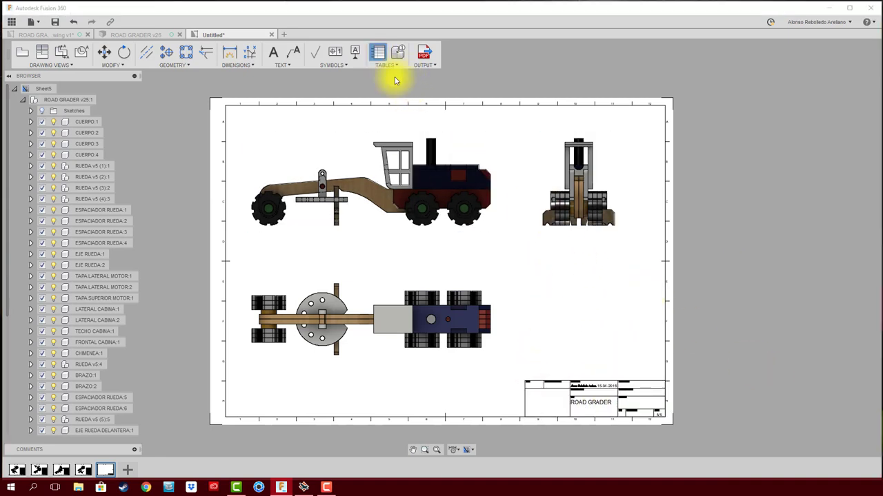
left_click(661, 384)
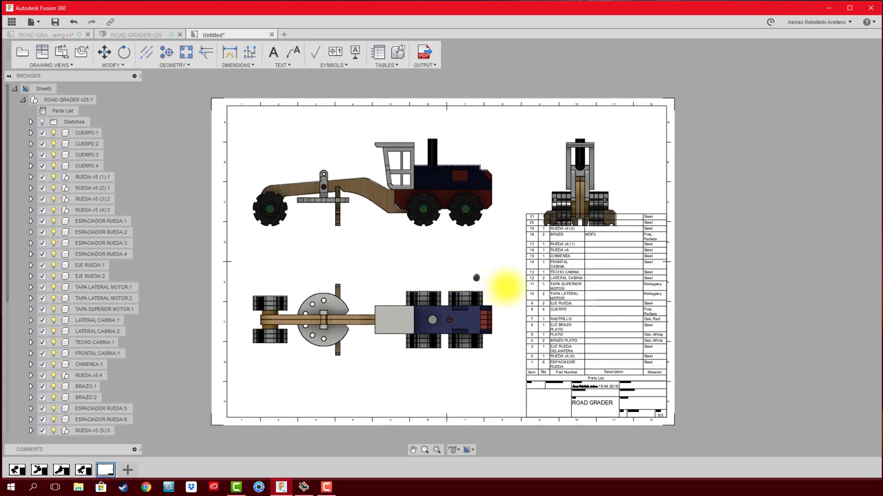
left_click(644, 222)
scroll(641, 185, "up", 2)
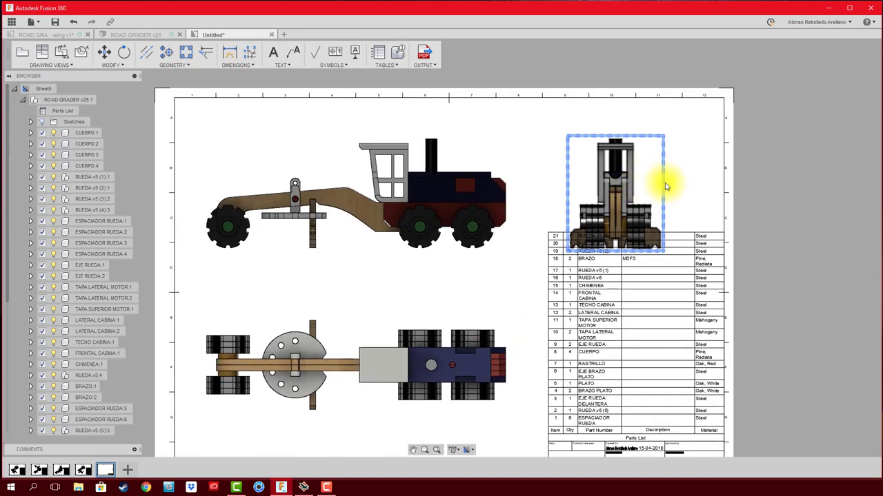
left_click(665, 185)
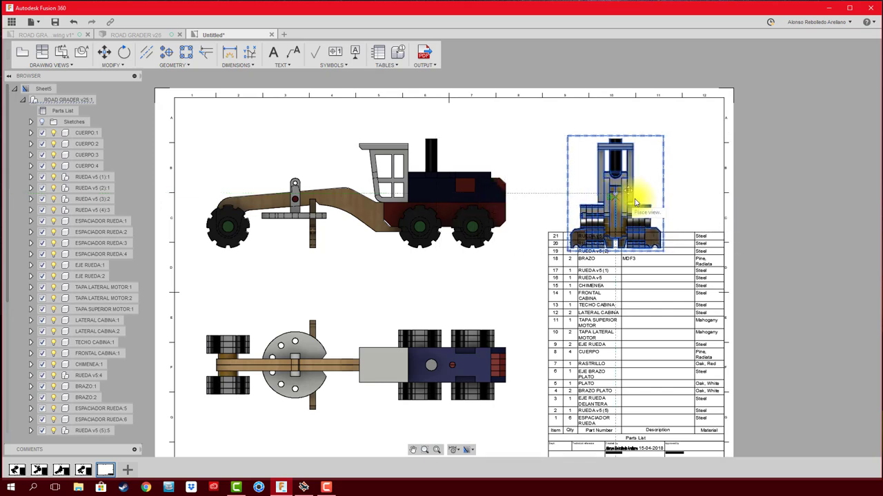
key("Escape")
scroll(672, 189, "down", 1)
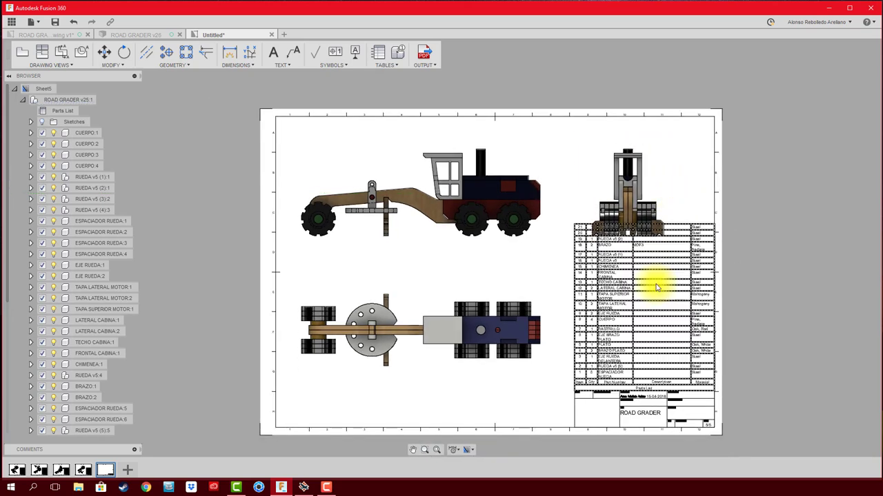
left_click(614, 336)
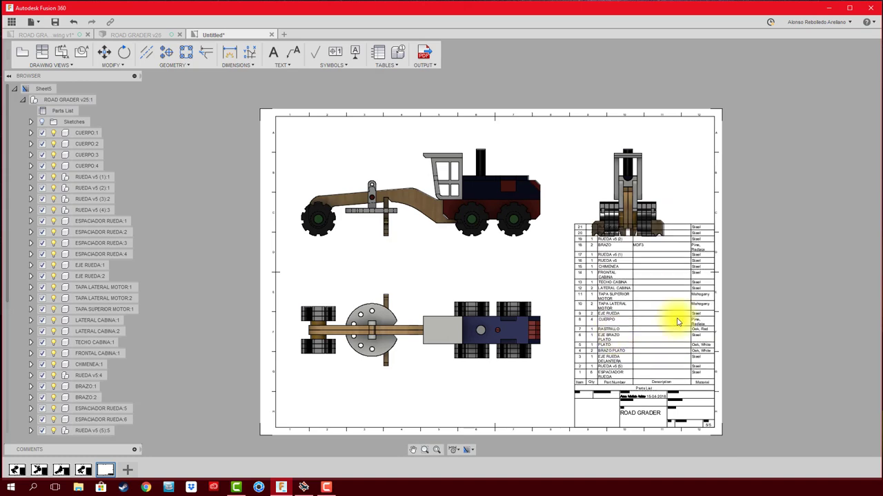
key("Delete")
middle_click_drag(451, 225, 462, 191)
- Add center marks to the front and rear wheels and the blade arm's top hole
scroll(345, 147, "up", 1)
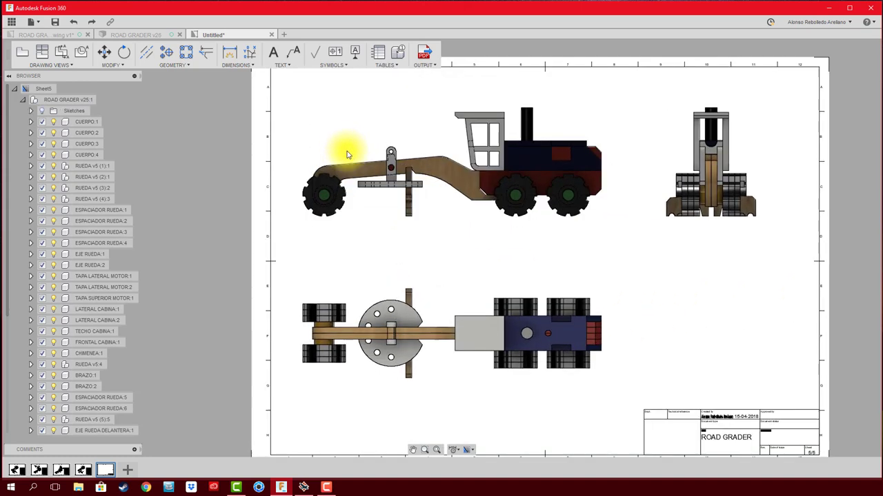
scroll(380, 236, "up", 2)
scroll(277, 171, "up", 1)
scroll(290, 195, "up", 2)
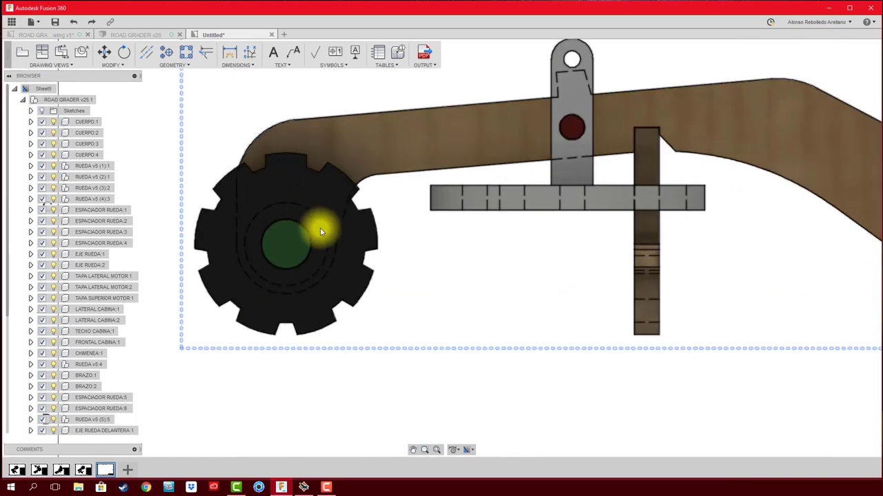
scroll(290, 262, "down", 2)
scroll(351, 256, "down", 2)
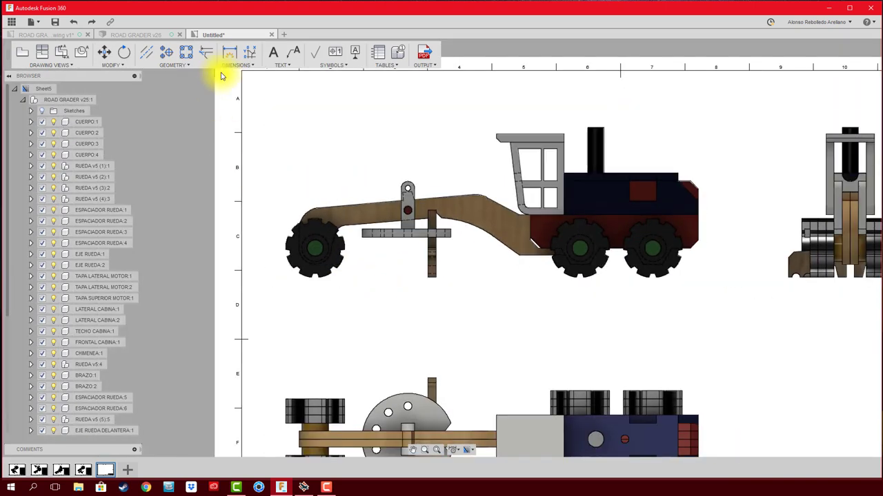
left_click(174, 54)
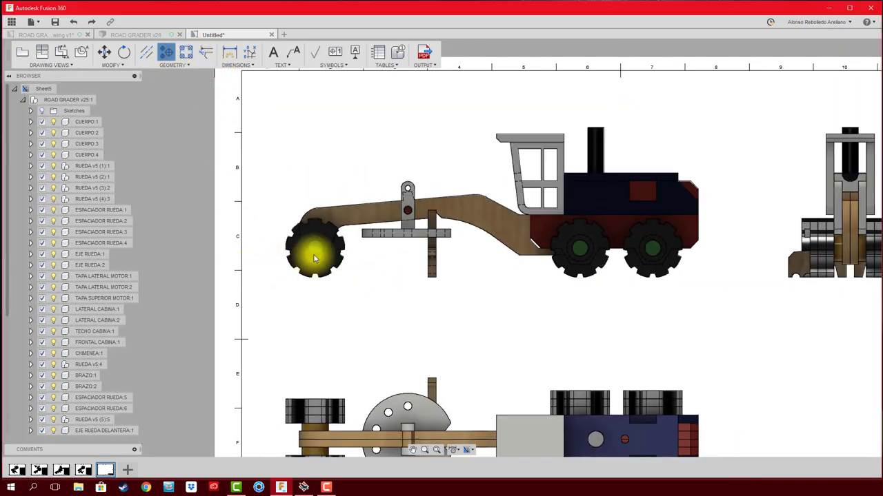
left_click(582, 253)
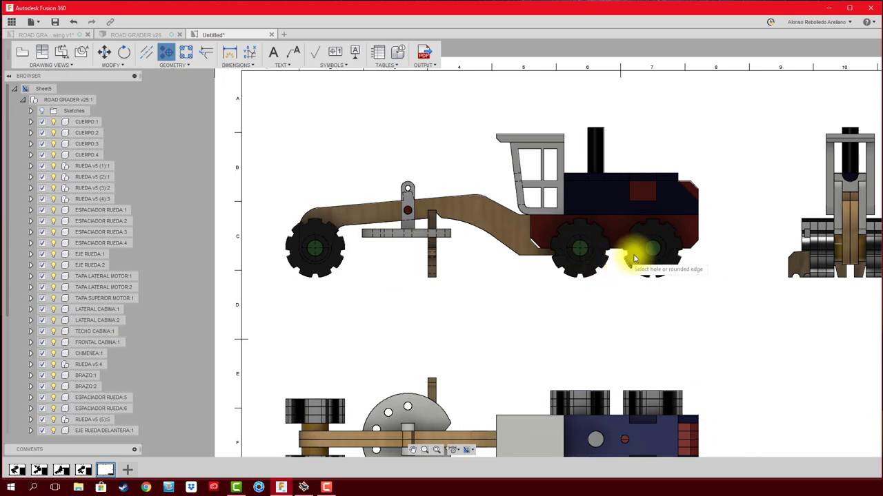
left_click(651, 261)
scroll(443, 211, "up", 3)
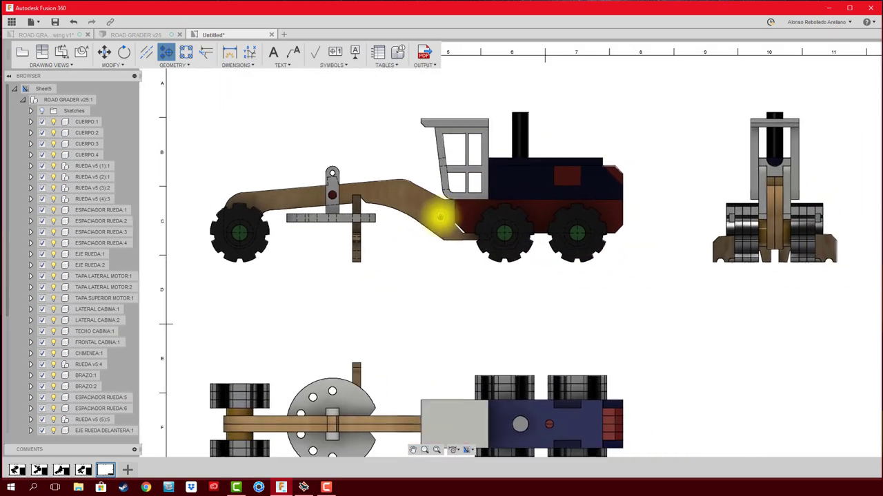
scroll(341, 201, "up", 2)
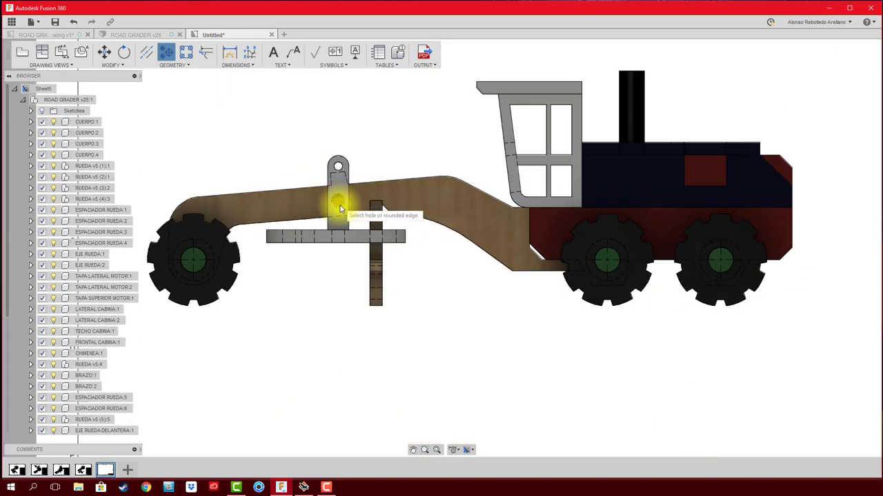
left_click(338, 166)
middle_click_drag(450, 310, 459, 124)
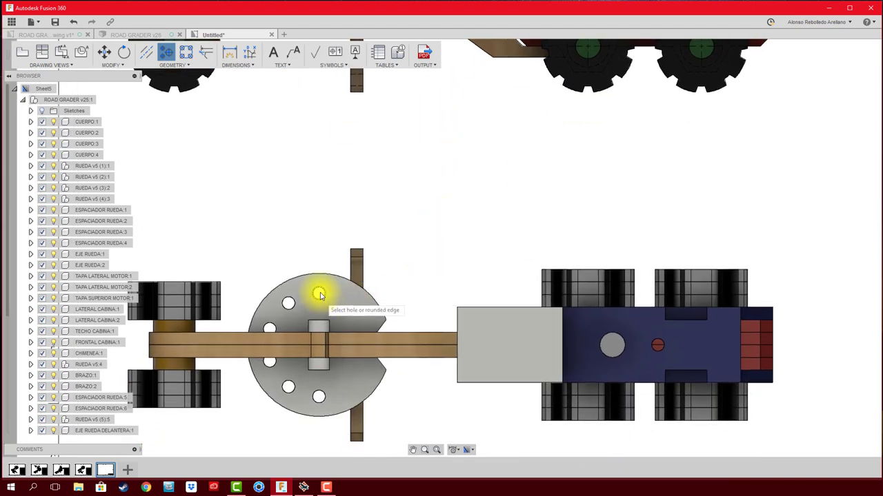
- Create a center mark pattern on the disc's four bolt holes in the top view
left_click(186, 54)
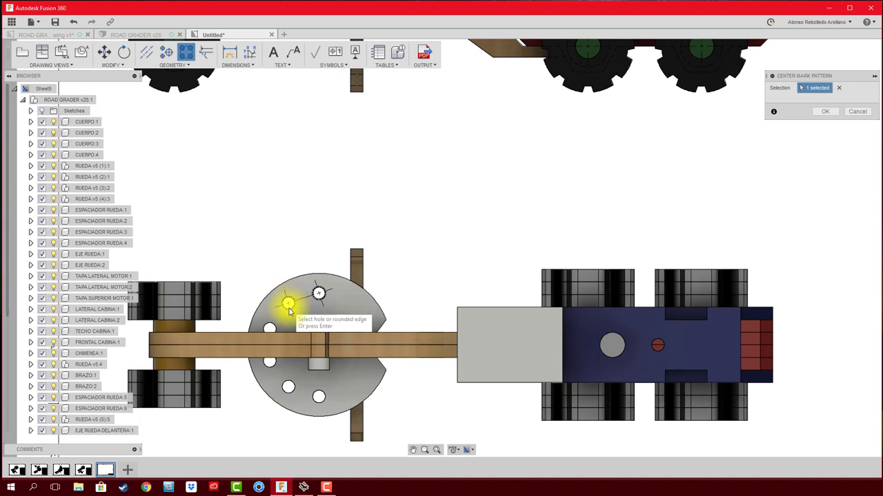
left_click(288, 304)
left_click(274, 328)
left_click(269, 364)
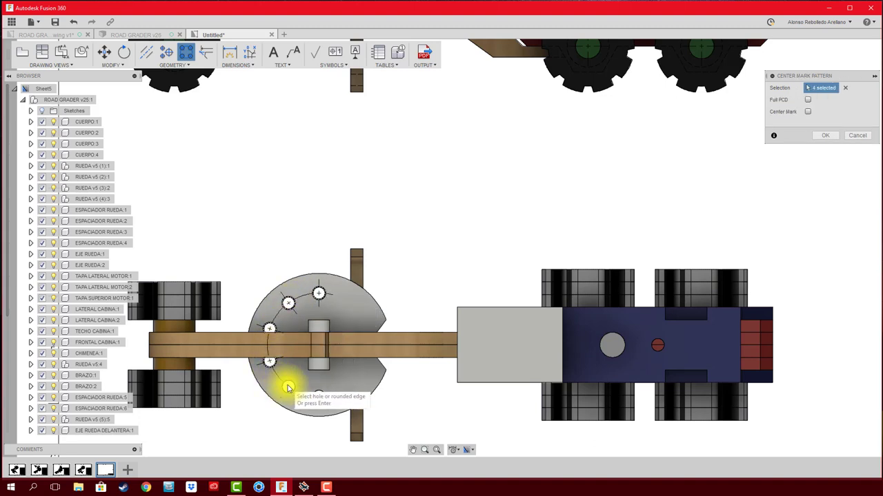
left_click(287, 388)
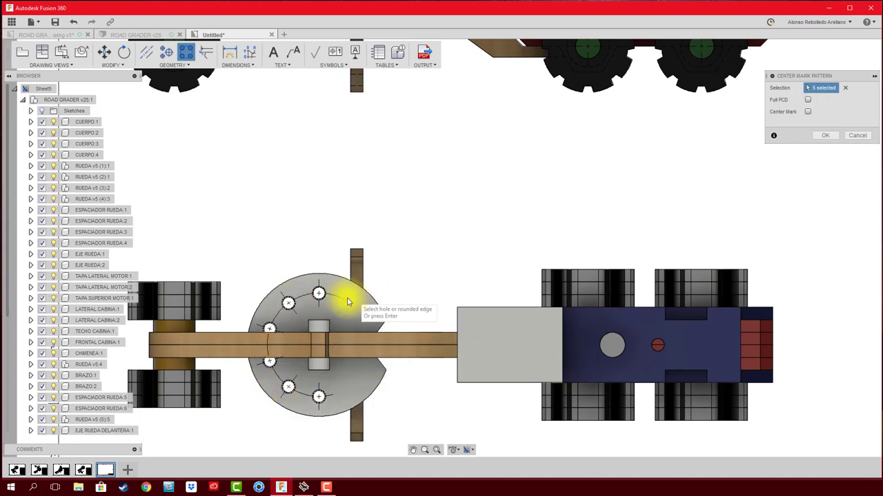
right_click(445, 259)
left_click(430, 269)
scroll(431, 269, "down", 3)
scroll(419, 255, "down", 3)
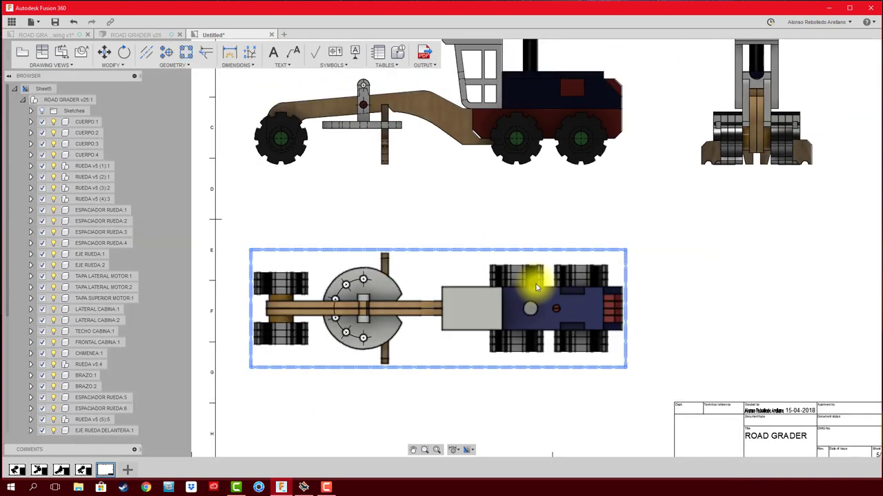
scroll(528, 280, "up", 1)
scroll(400, 306, "up", 5)
scroll(411, 316, "up", 2)
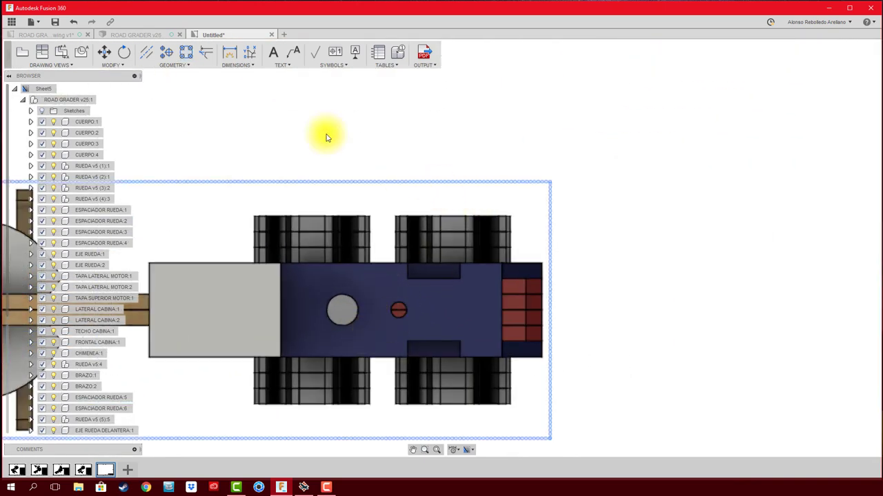
- Try a centerline on the front view, cancel it, and fit the whole sheet
left_click(166, 52)
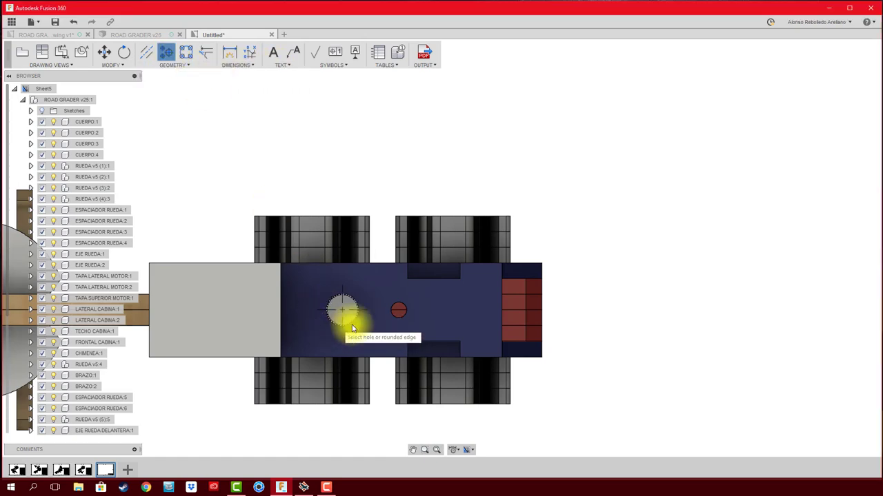
scroll(426, 321, "down", 3)
scroll(545, 295, "down", 1)
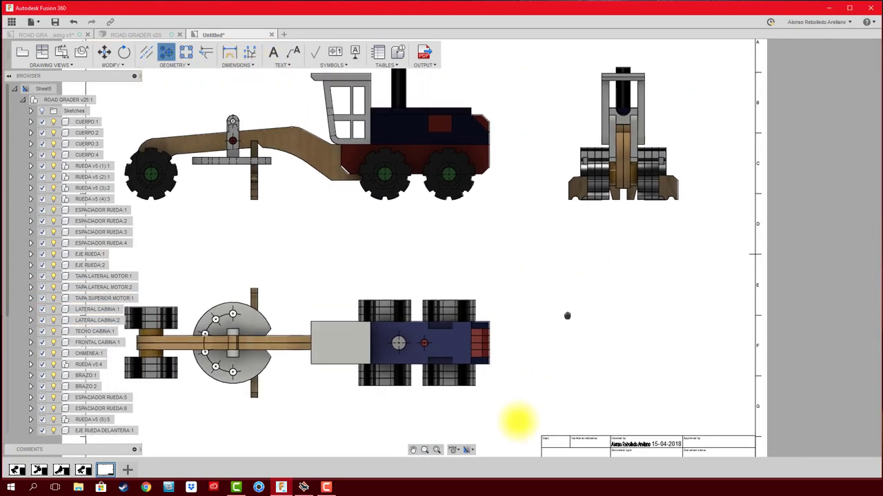
scroll(586, 282, "up", 2)
scroll(551, 292, "up", 2)
scroll(427, 283, "up", 2)
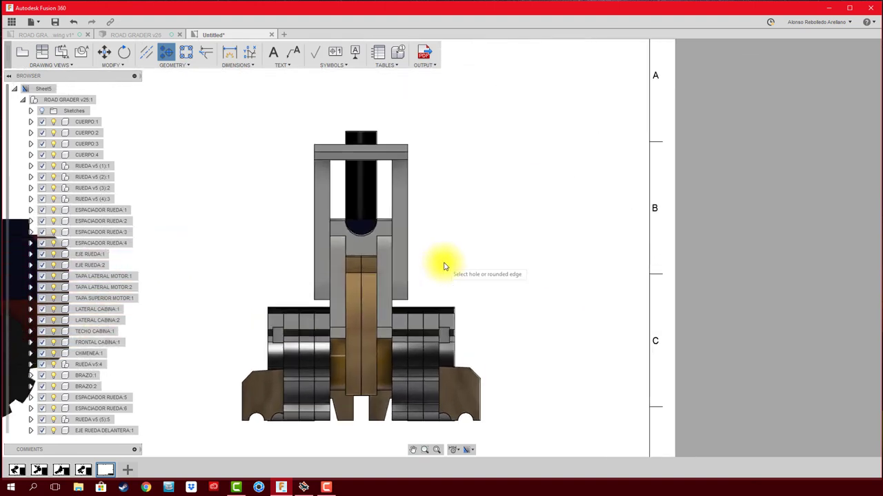
middle_click_drag(471, 251, 537, 224)
left_click(148, 52)
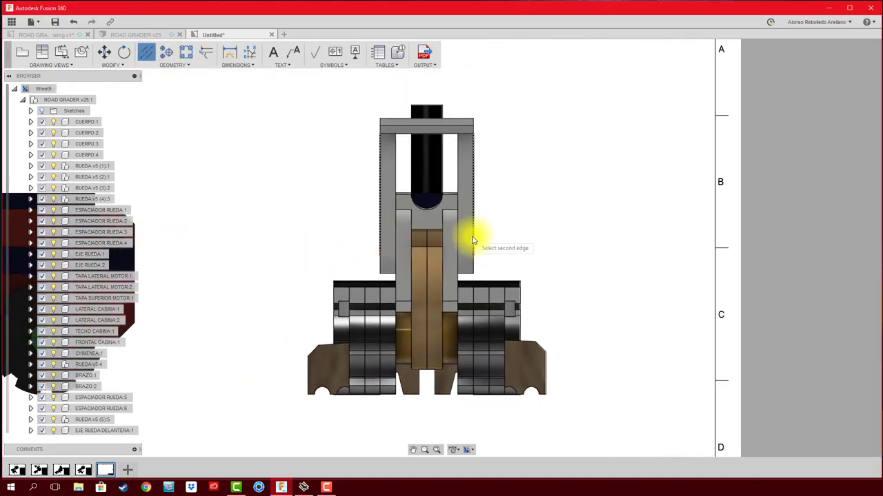
left_click(429, 221)
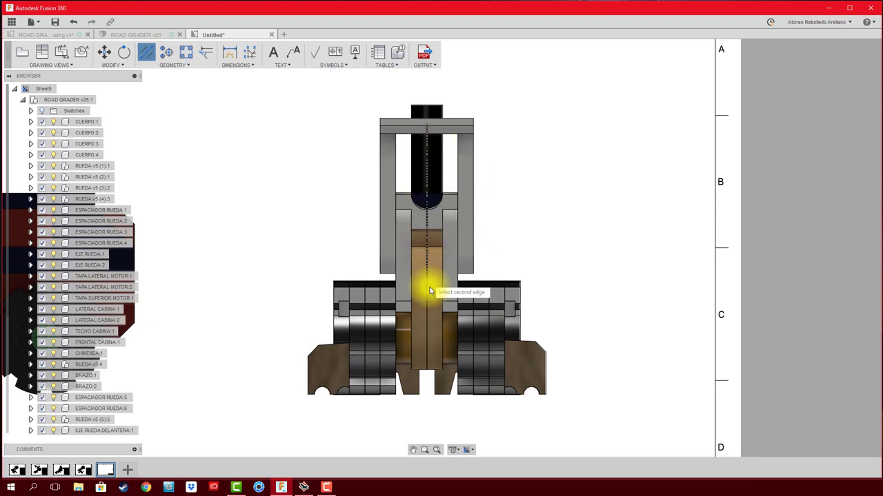
key("Escape")
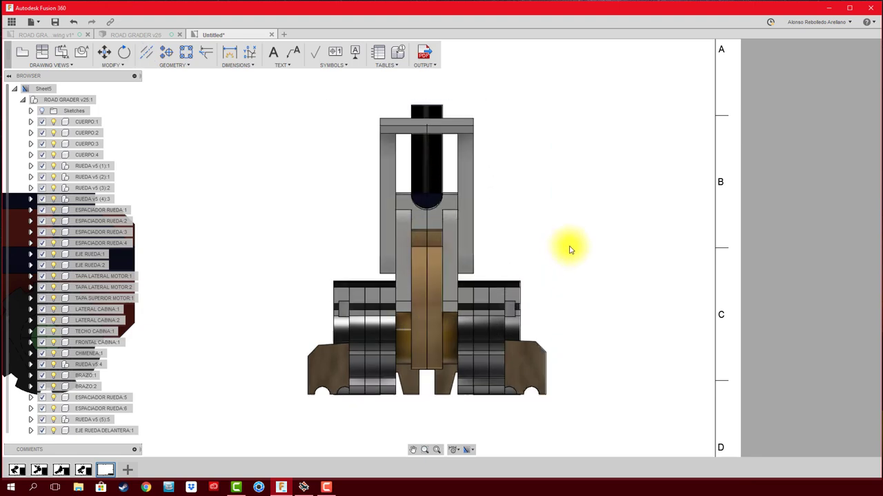
key("F6")
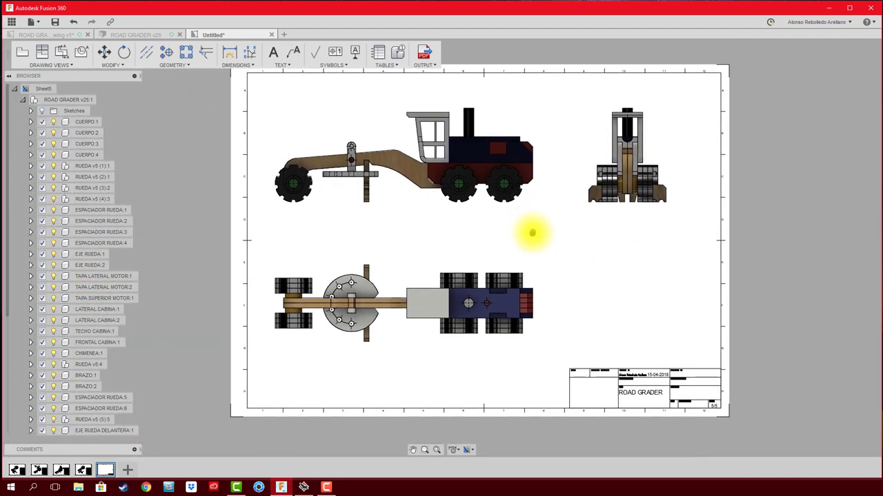
middle_click_drag(656, 285, 630, 306)
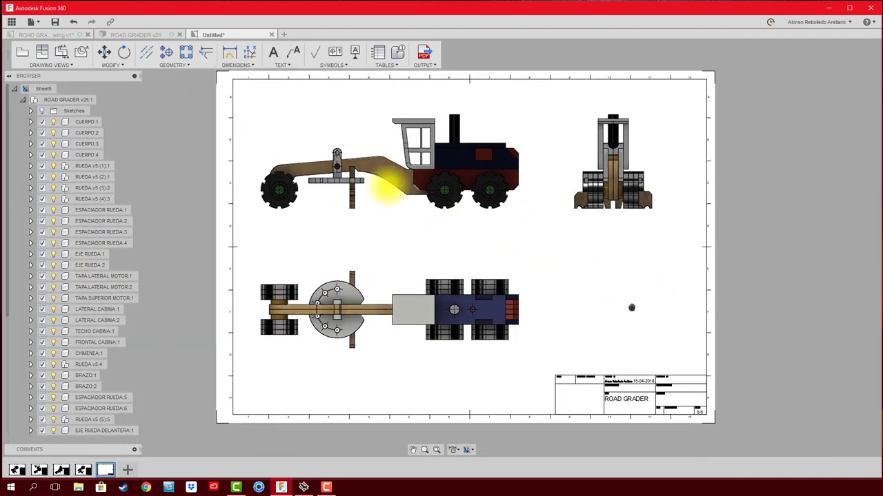
- Add an 'Escala 2:1' note right of the top view, bold at 5 mm height
left_click(273, 52)
left_click(561, 275)
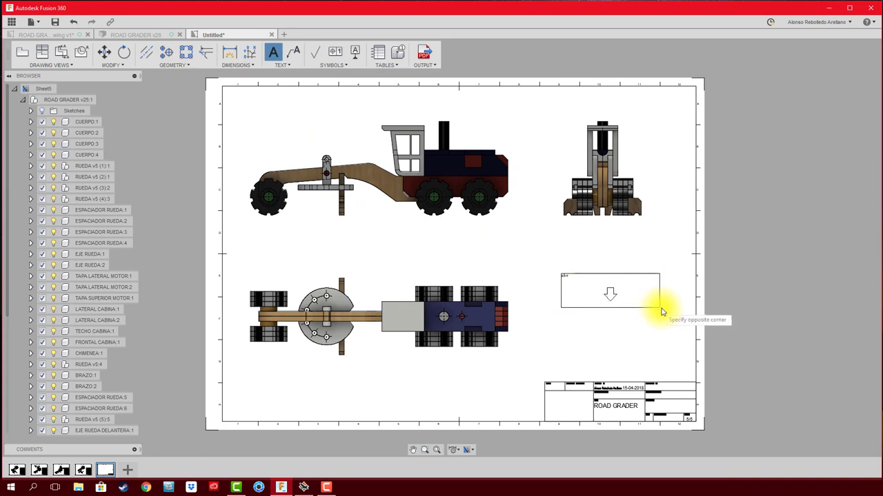
left_click(660, 307)
type("Escala 2:1")
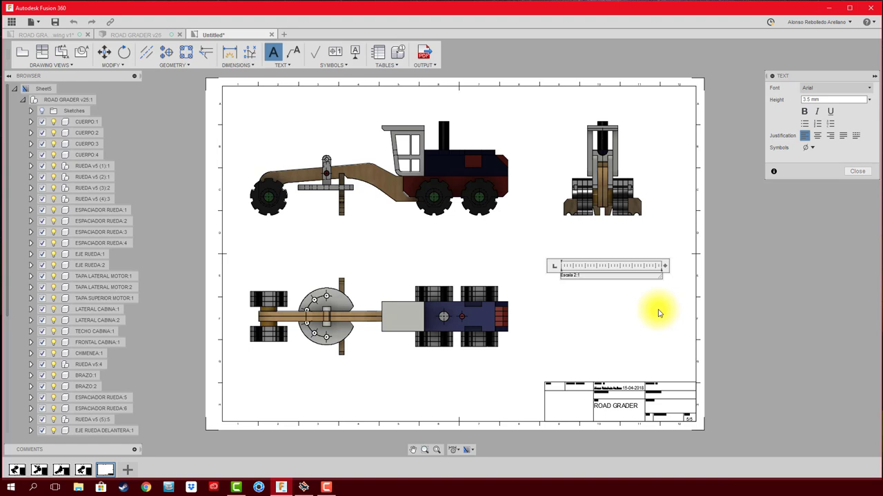
left_click_drag(581, 276, 528, 271)
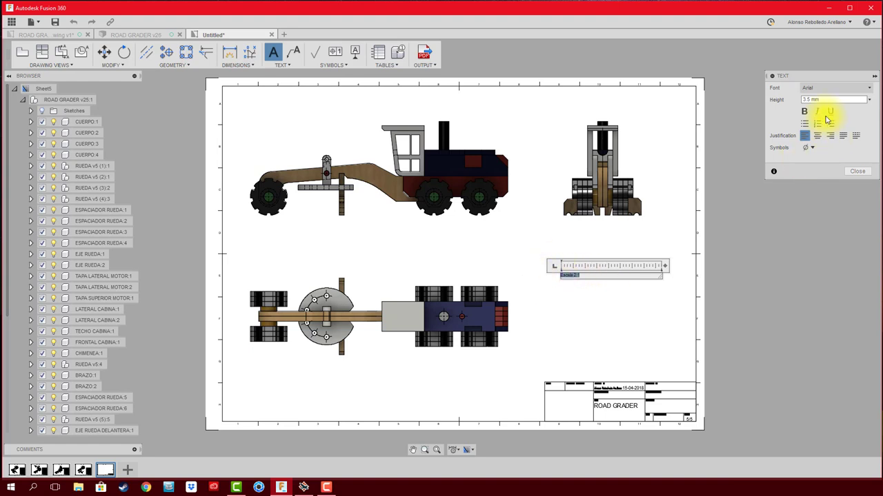
left_click(804, 111)
left_click(869, 100)
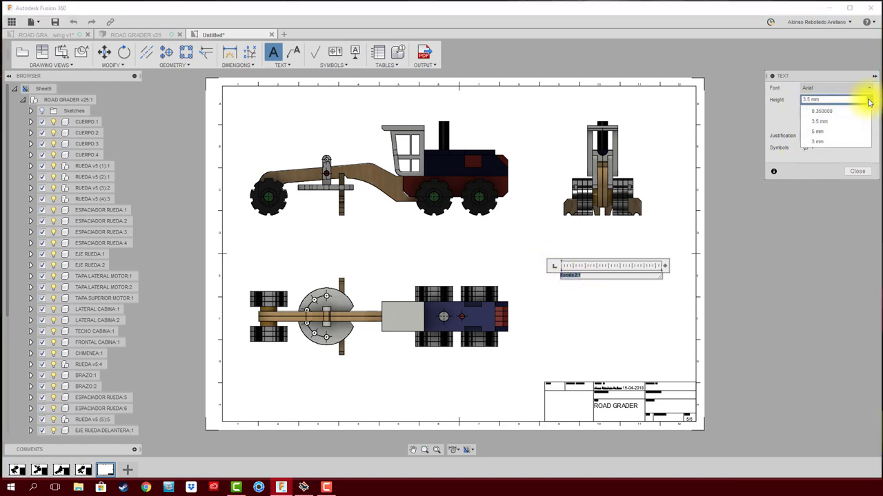
left_click(840, 133)
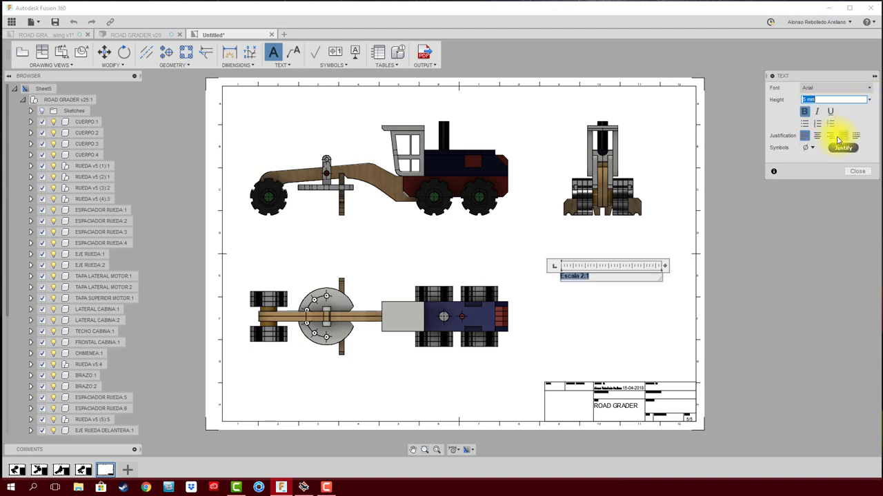
left_click(855, 171)
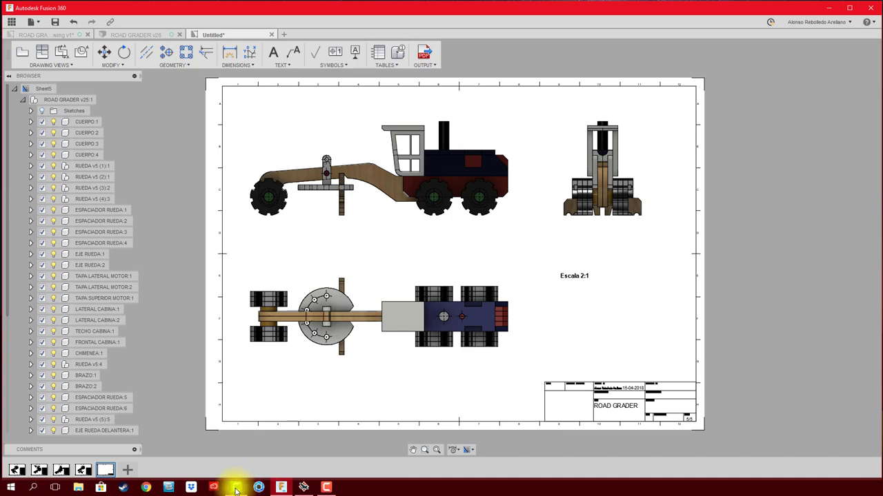
- Search the browser for 'aplanadora de tierra'
left_click(146, 485)
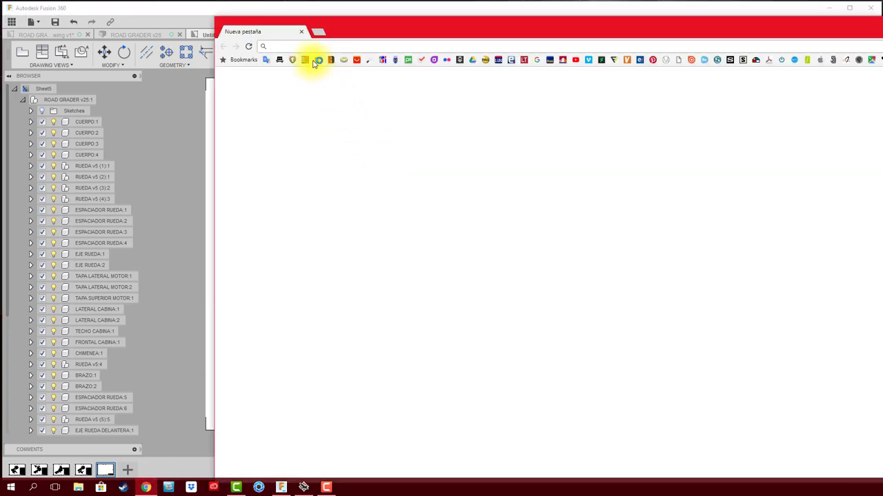
type("aplanado")
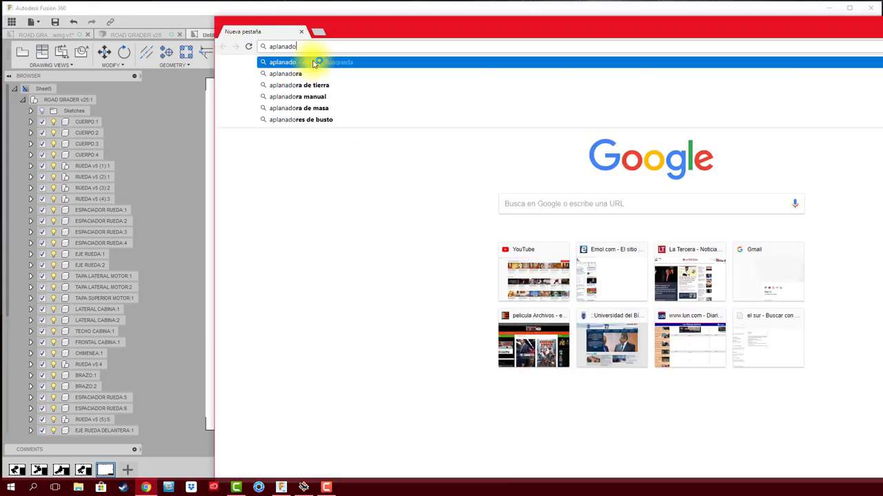
type("ra")
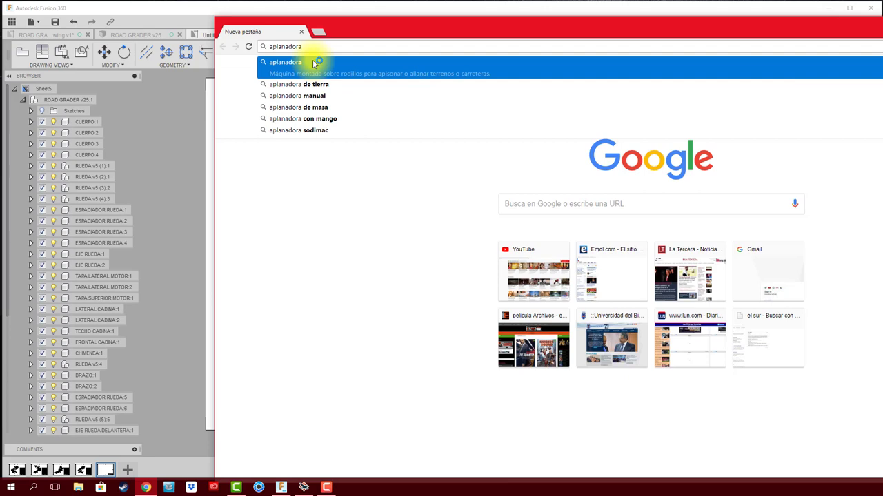
left_click(324, 83)
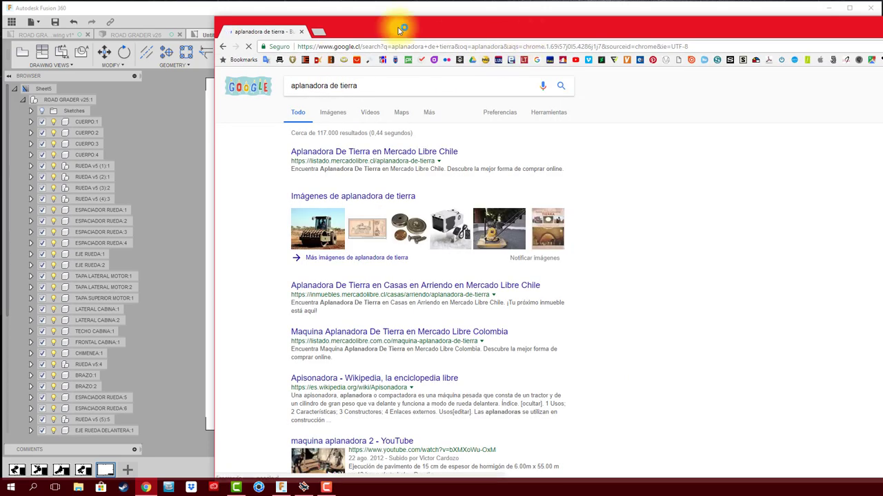
mouse_move(462, 25)
left_mouse_down()
mouse_move(418, 15)
mouse_move(417, 1)
left_mouse_up()
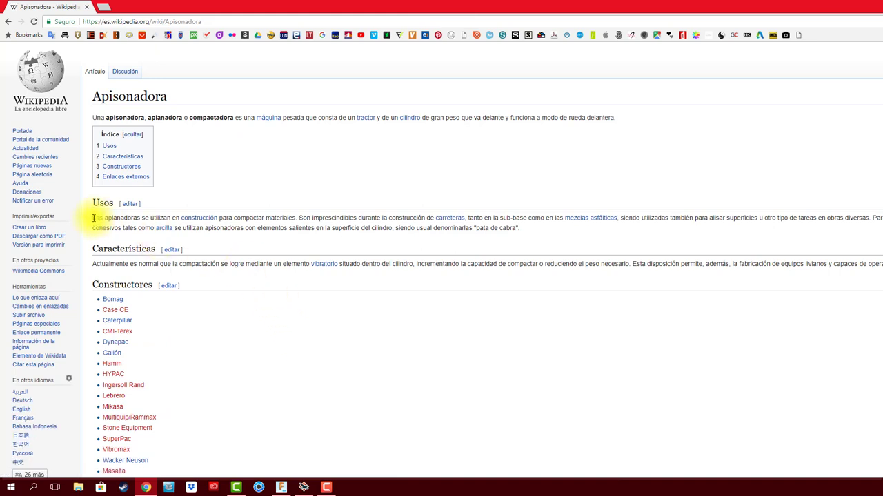
- Copy the Usos paragraph from the Wikipedia Apisonadora article
left_click_drag(94, 218, 524, 229)
right_click(473, 229)
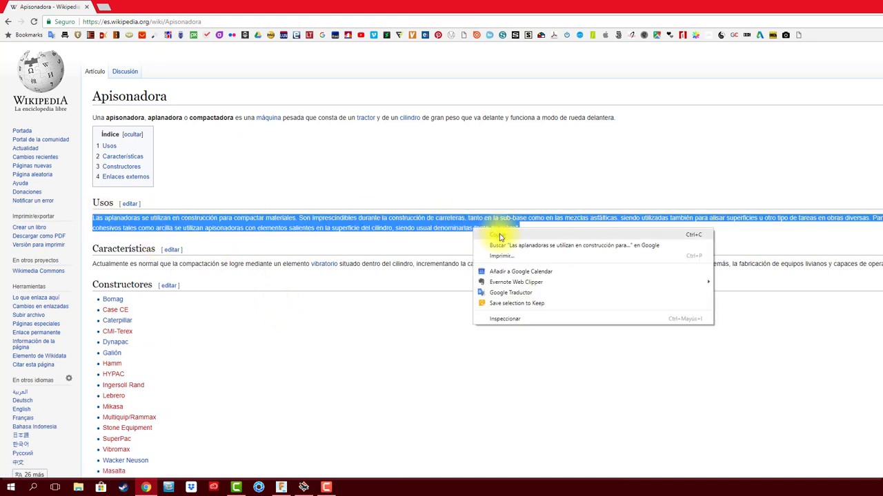
left_click(500, 235)
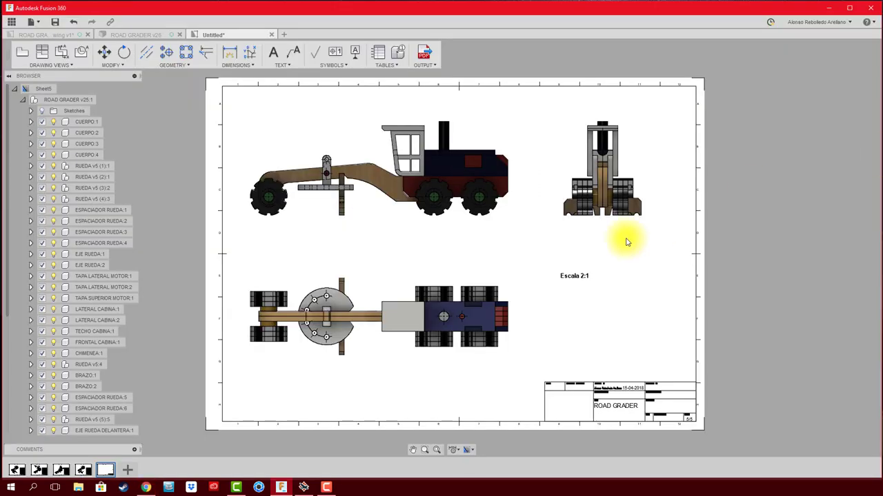
- Paste the copied paragraph into a text box below the Escala 2:1 note
left_click(278, 52)
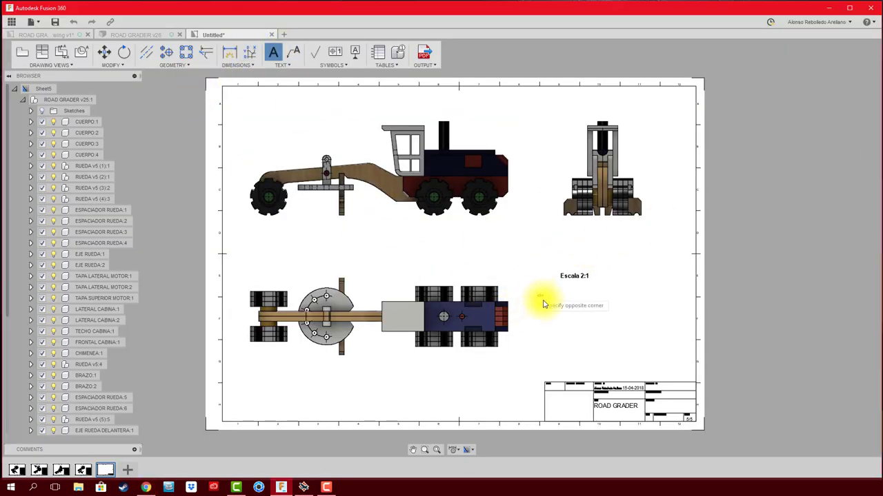
left_click(537, 293)
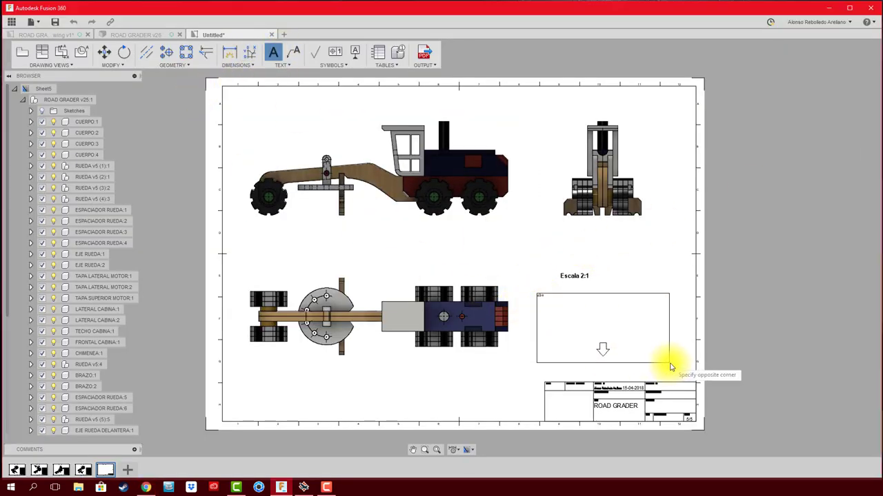
left_click(670, 365)
right_click(544, 294)
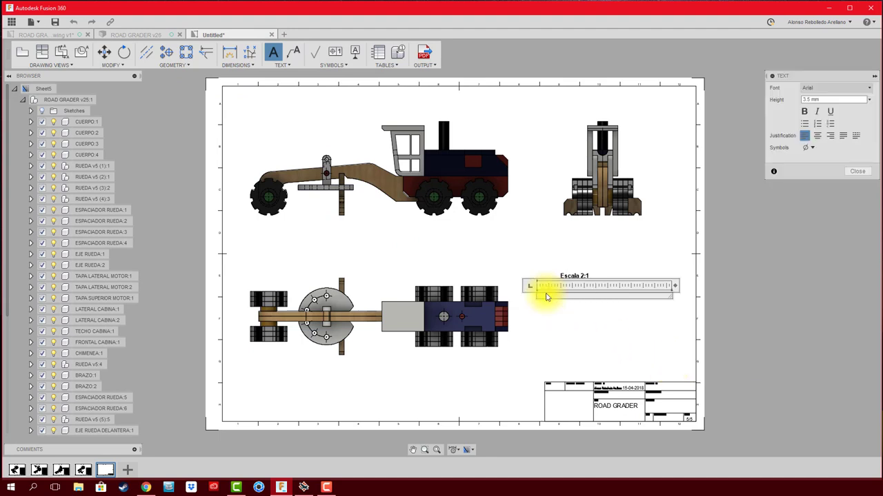
key("ctrl+v")
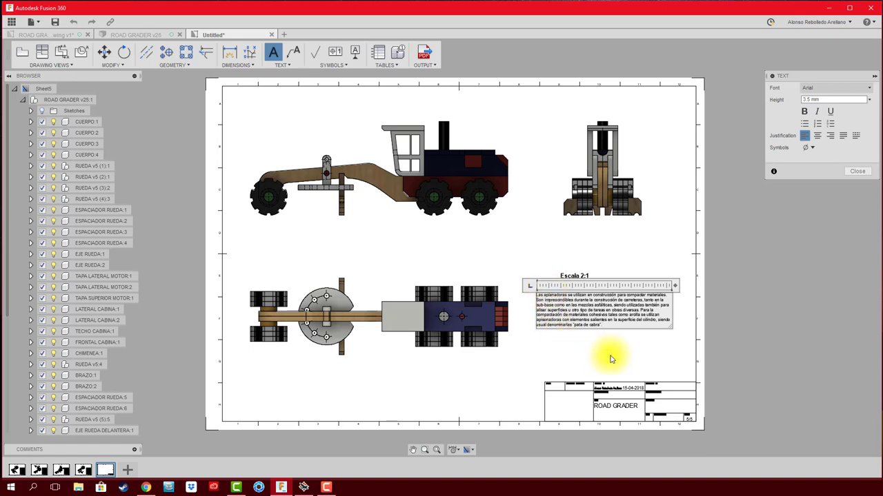
left_click(857, 173)
scroll(618, 318, "up", 3)
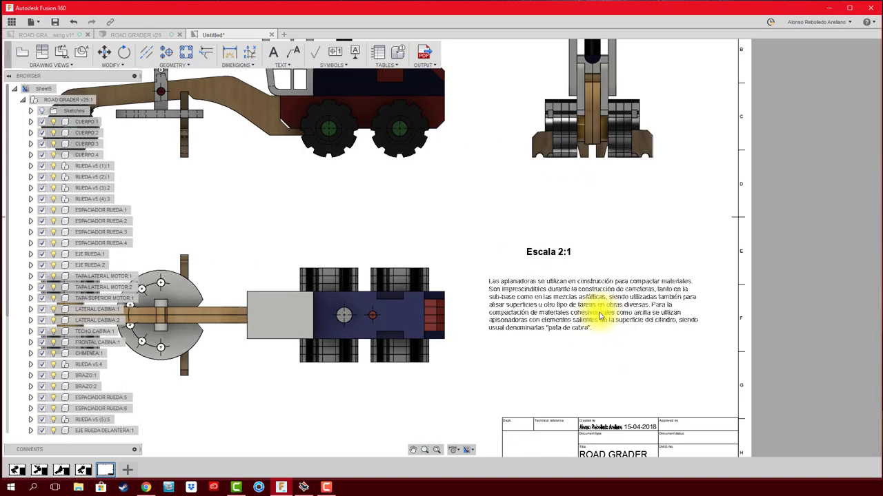
- Narrow the description text box and reposition it under the Escala 2:1 note
left_click(614, 315)
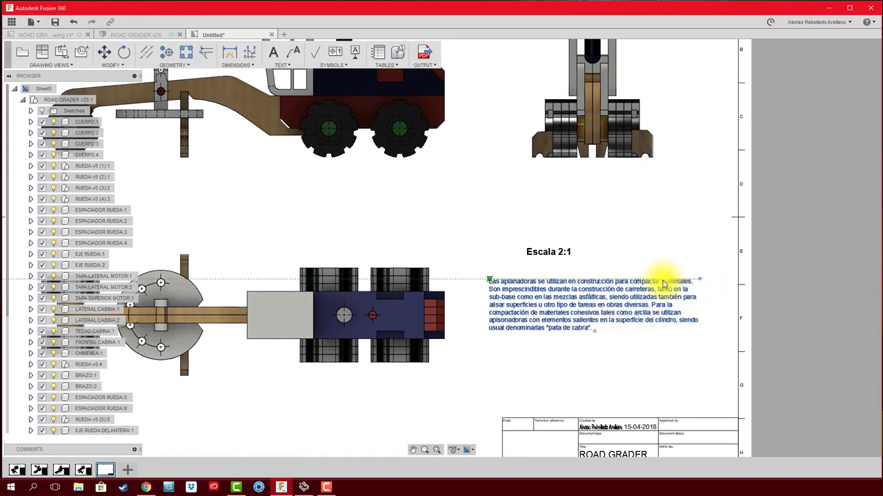
left_click(697, 281)
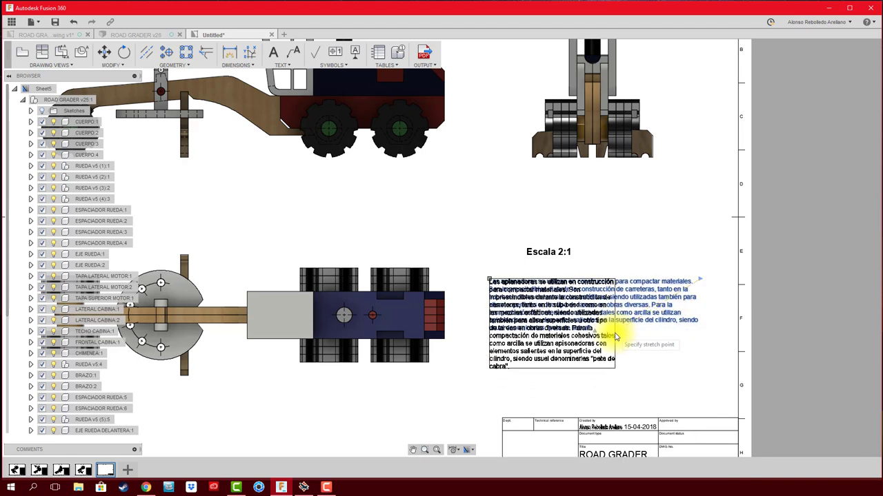
left_click(612, 338)
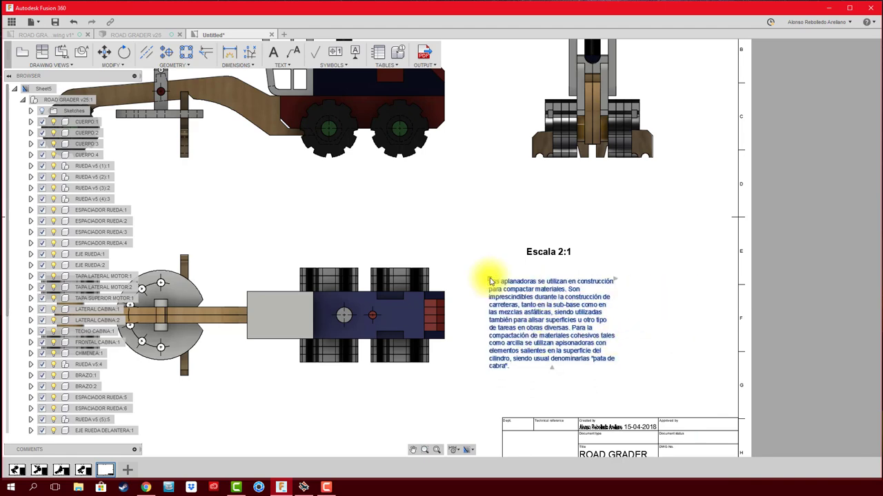
left_click(489, 280)
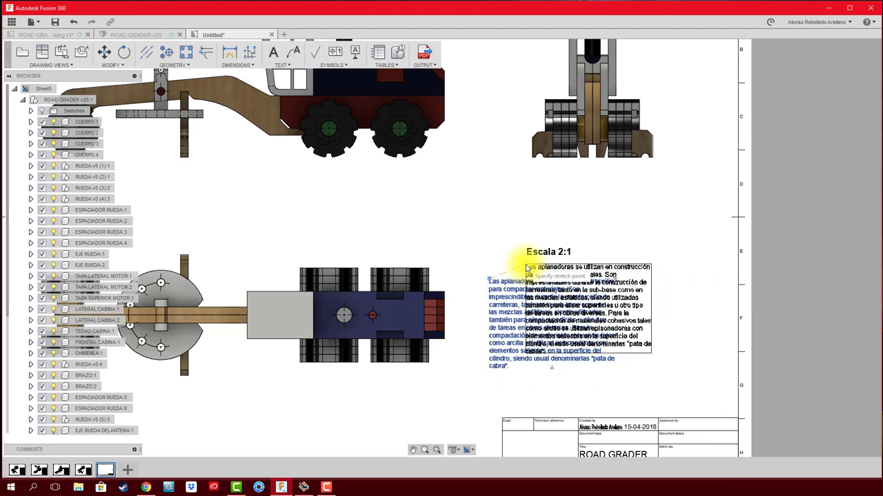
left_click(526, 269)
scroll(600, 345, "down", 4)
scroll(599, 344, "down", 2)
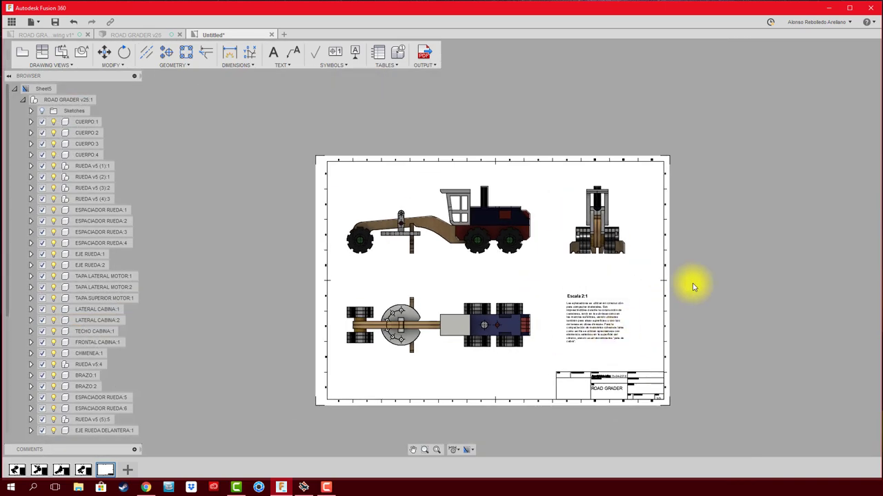
- Move Sheet5, the orthographic-views sheet, to the first position in the sheet order
left_click(80, 471)
left_click(111, 472)
left_click_drag(110, 472, 11, 473)
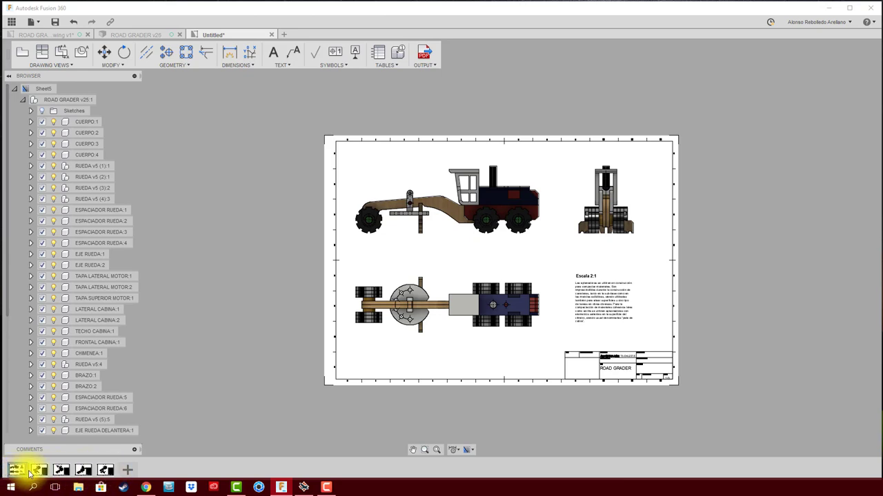
- Export all sheets to a PDF named Untitled in the chosen folder
left_click(424, 57)
left_click(831, 88)
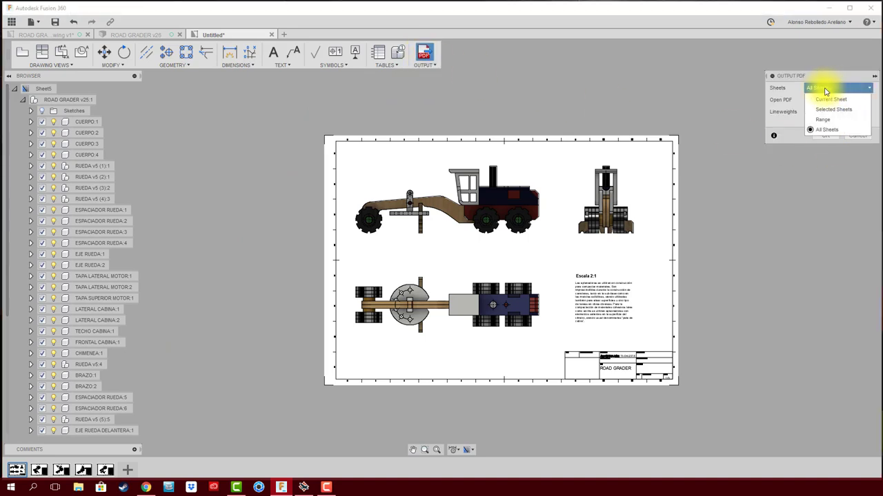
left_click(838, 89)
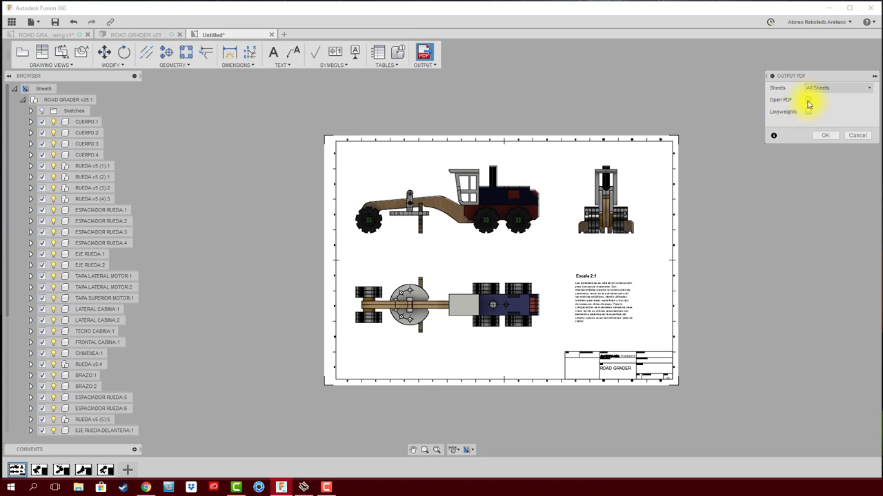
left_click(823, 135)
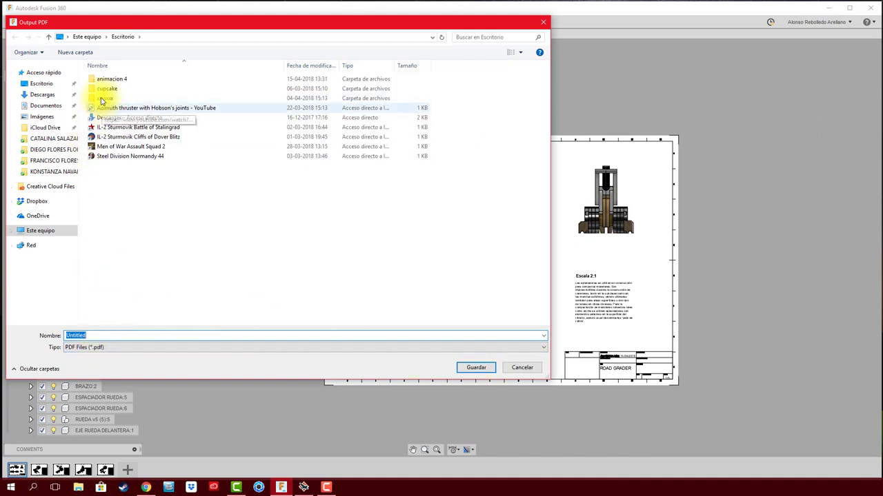
left_click(101, 99)
double_click(101, 98)
left_click(474, 369)
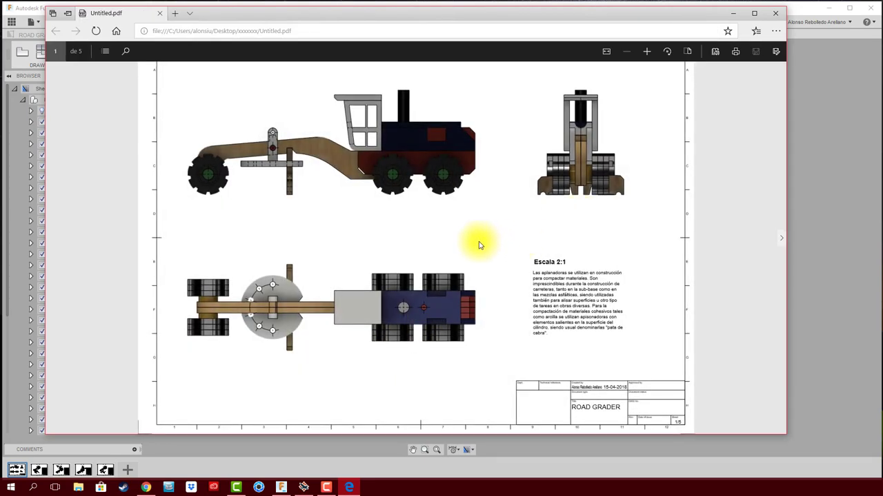
- Zoom in on the parts list page of the PDF, then zoom out to the whole sheet
scroll(437, 263, "down", 3)
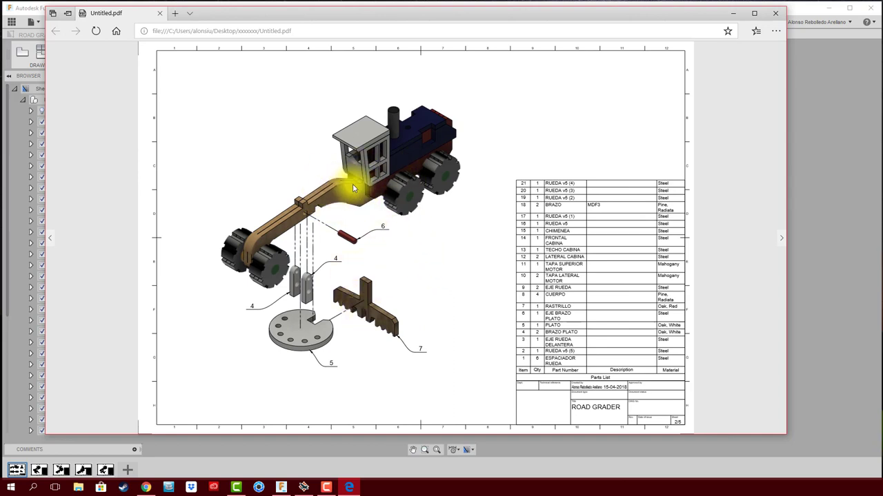
left_click(648, 53)
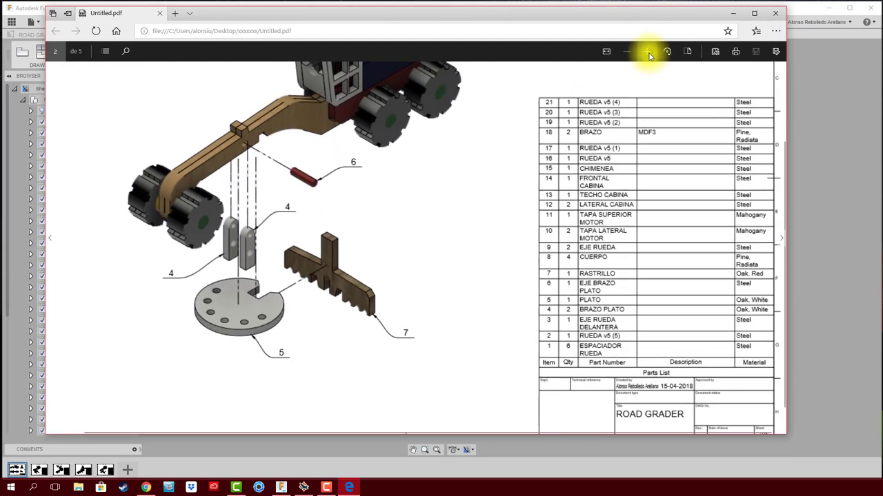
scroll(366, 187, "up", 3)
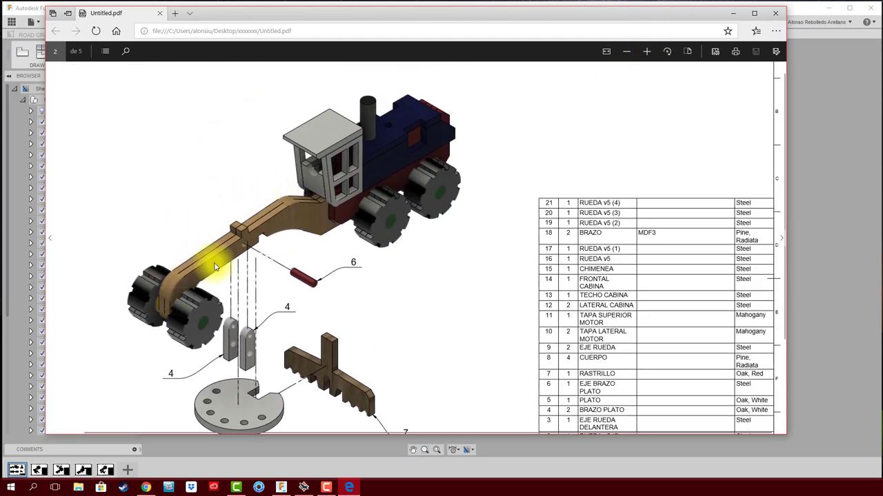
left_click(626, 51)
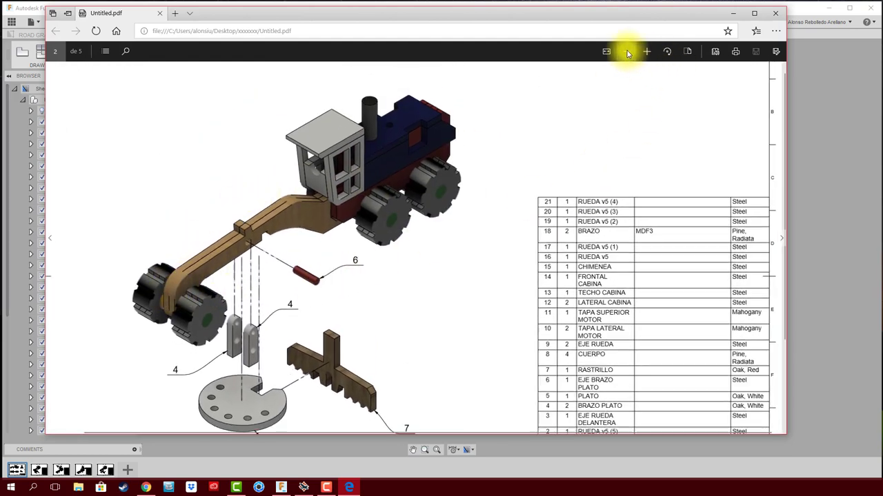
left_click(626, 51)
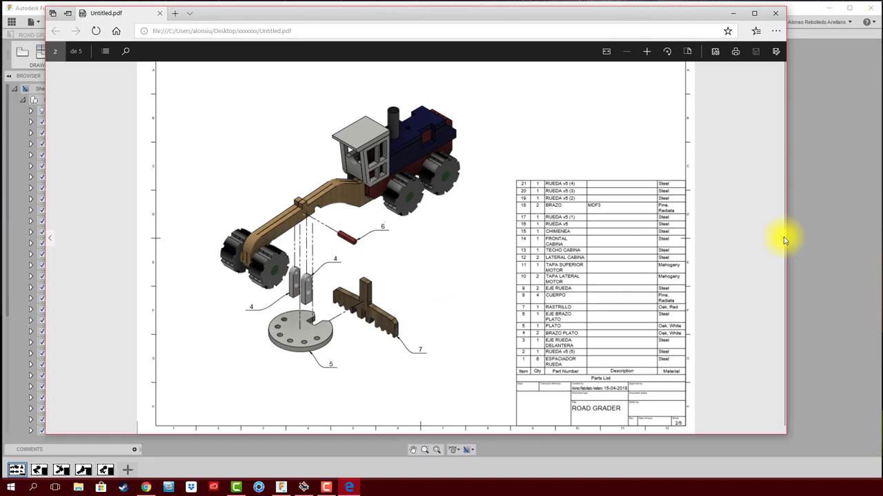
- Scroll through the five PDF pages and return to page 1
scroll(784, 240, "down", 2)
scroll(784, 240, "down", 2)
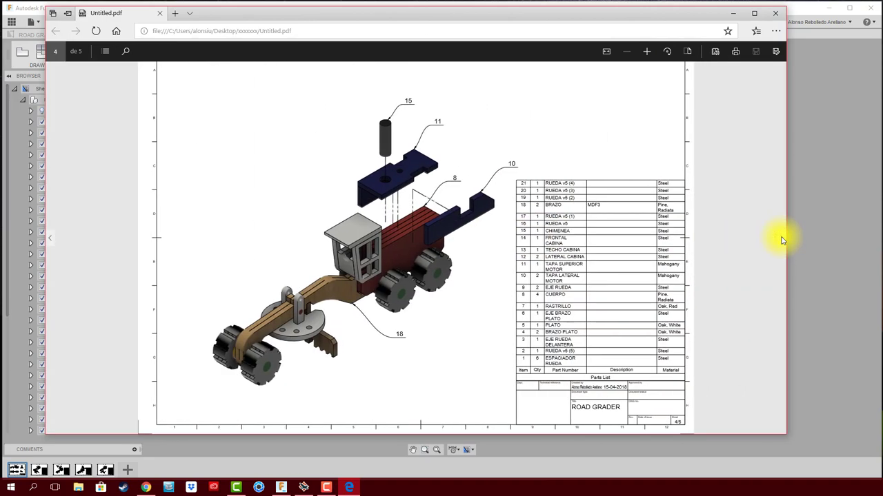
scroll(782, 240, "down", 1)
scroll(709, 250, "up", 1)
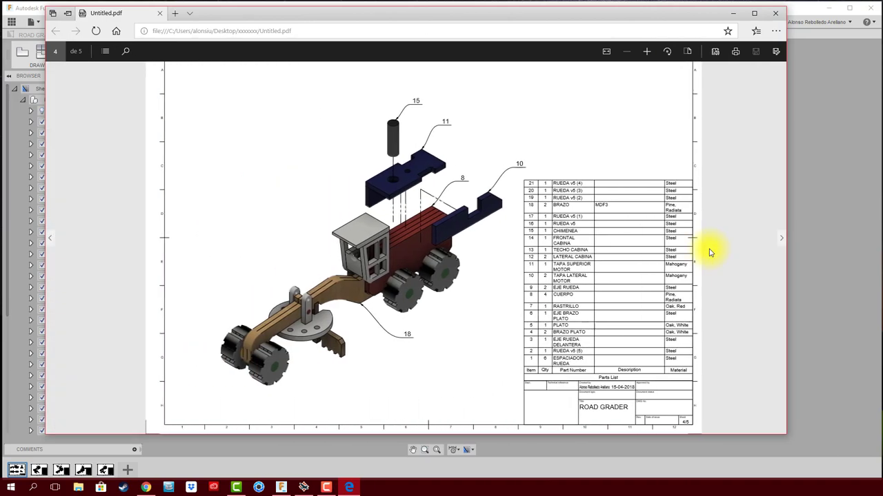
scroll(709, 251, "up", 1)
scroll(658, 261, "up", 1)
scroll(656, 262, "up", 2)
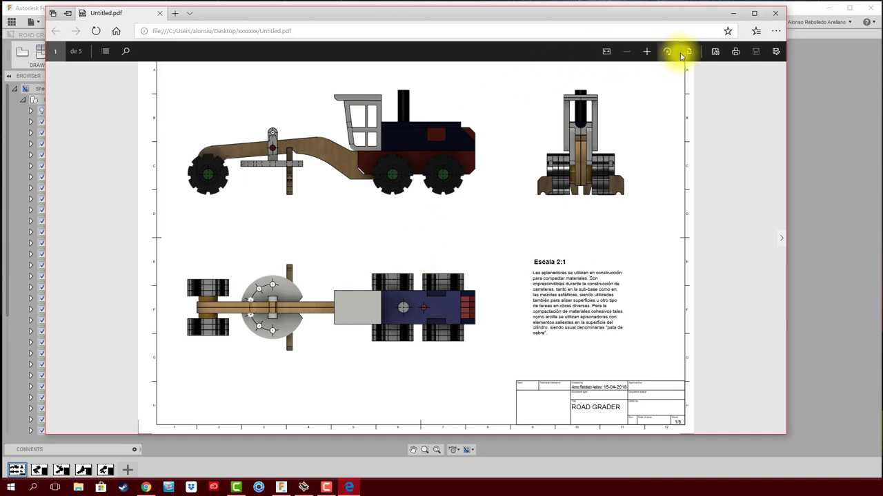
- Zoom in three steps on PDF page 1, fit it back to the page, and close Edge
left_click(651, 50)
left_click(651, 49)
left_click(650, 50)
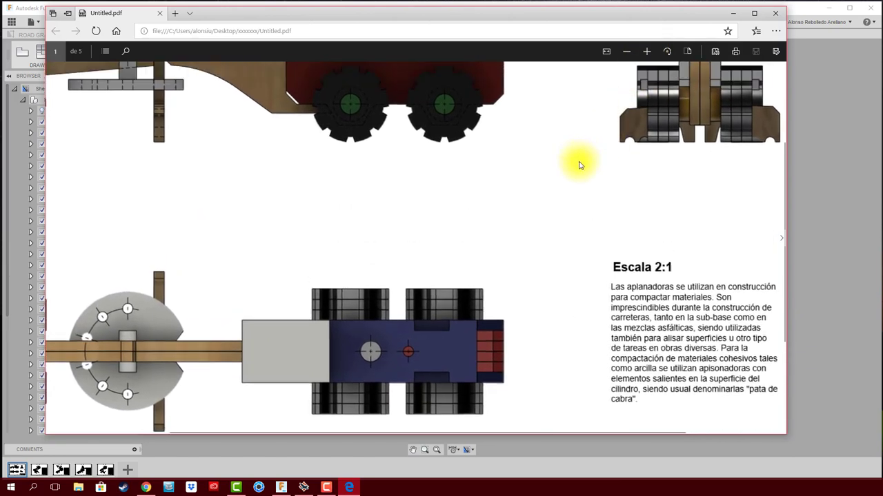
scroll(436, 253, "up", 3)
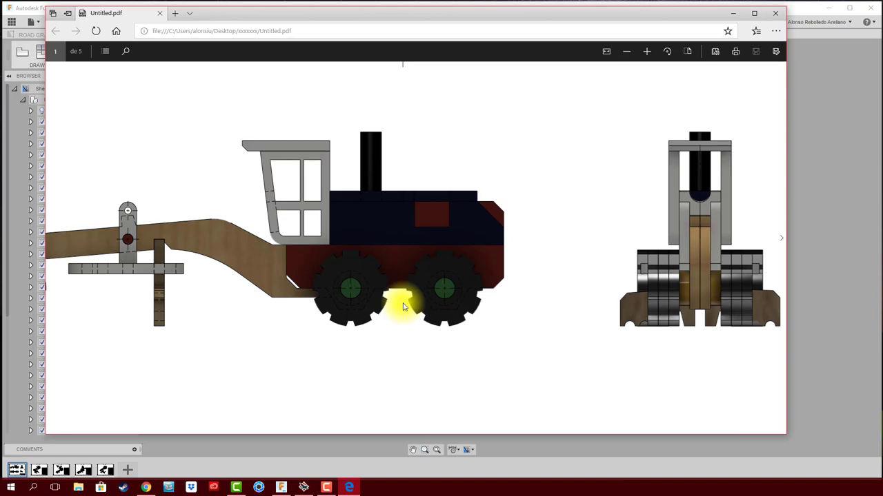
left_click(606, 50)
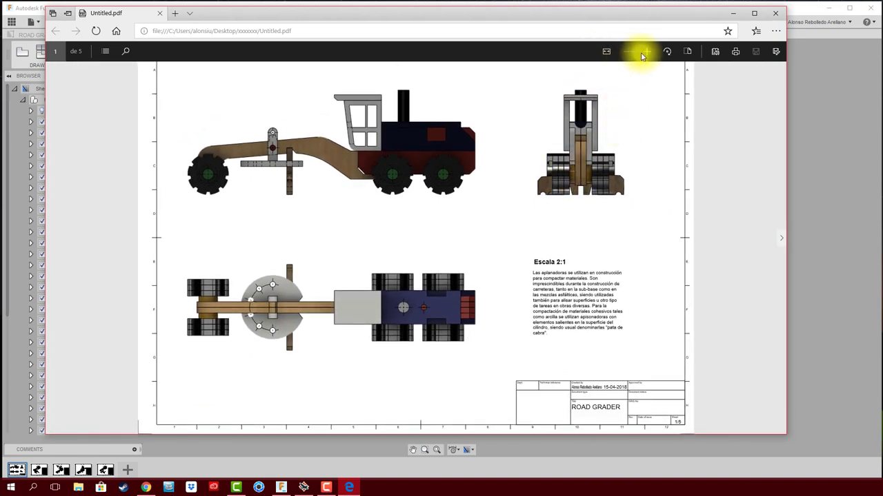
left_click(774, 13)
- Step through the sheet tabs to Sheet4's exploded grader view with its parts list
left_click(39, 470)
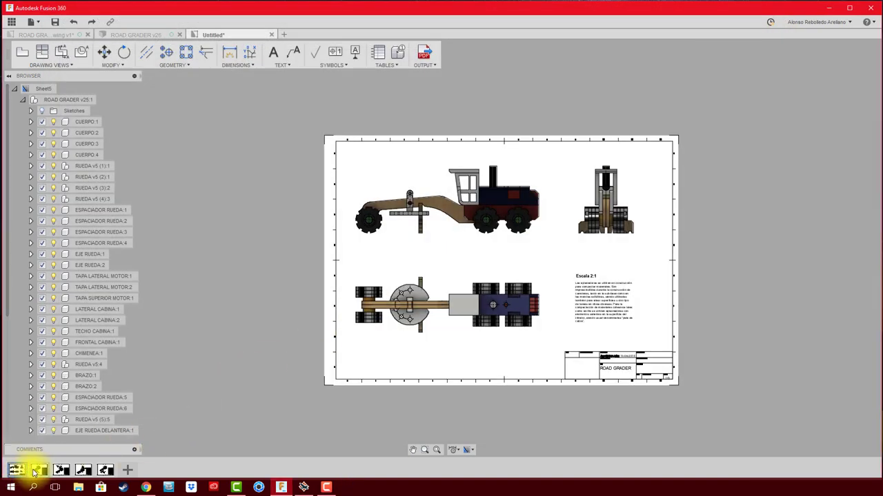
left_click(62, 470)
left_click(83, 471)
left_click(107, 470)
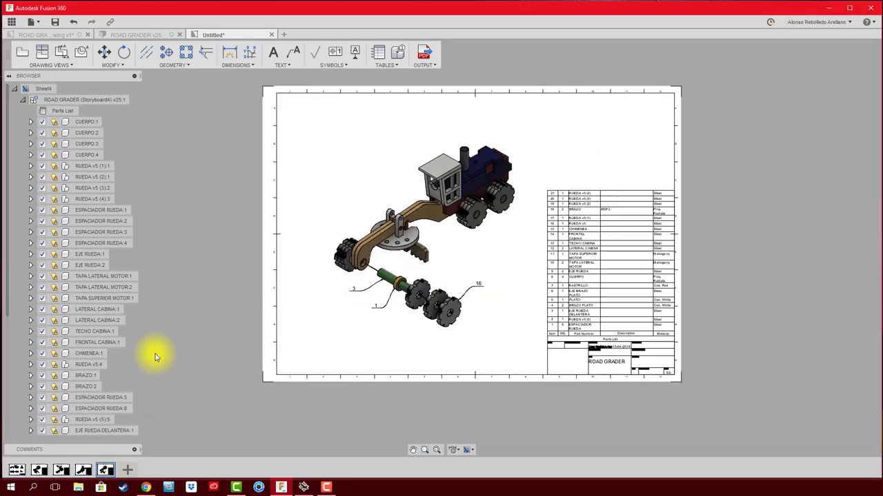